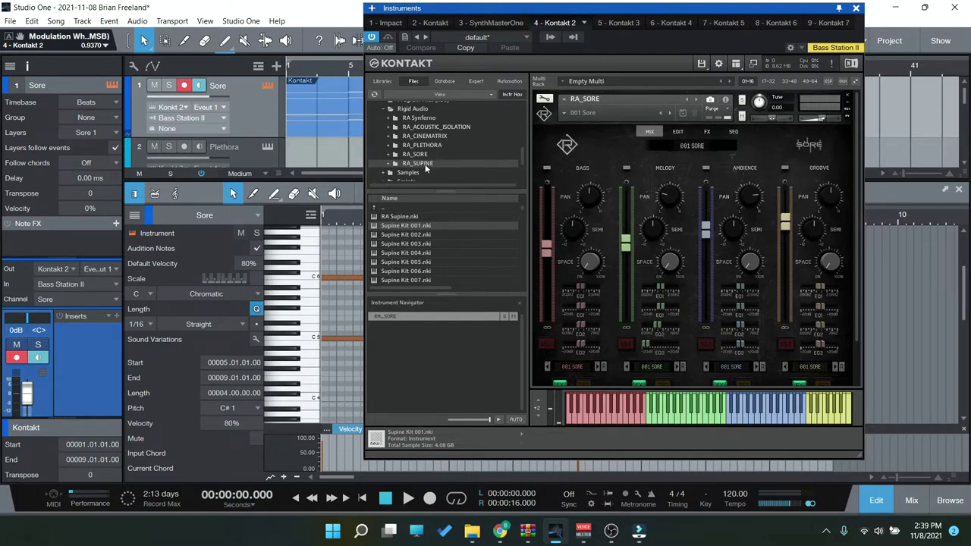
# Step: Close the Sore instrument, open the Supine track's Kontakt instrument, and move its window clear of the track list
pyautogui.click(856, 7)
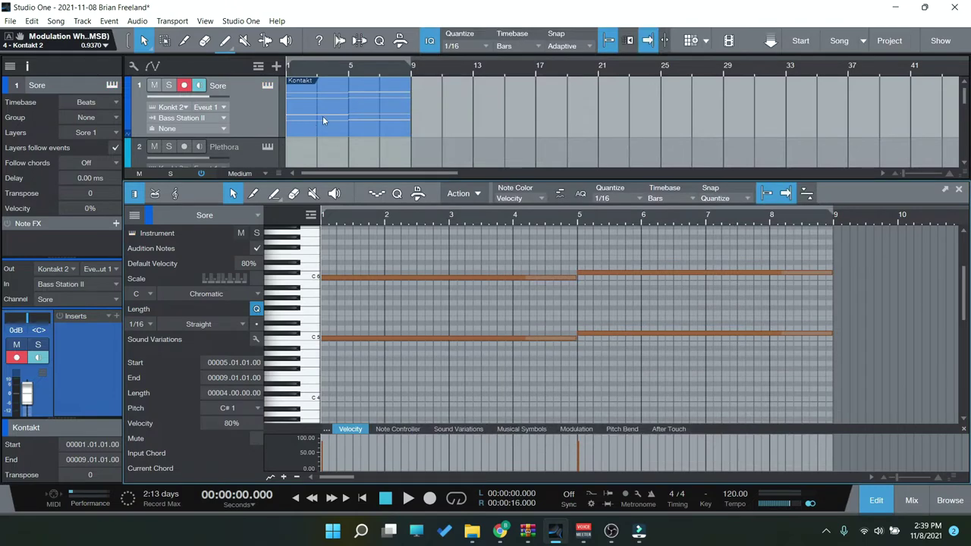
pyautogui.scroll(-5, 323, 115)
pyautogui.click(267, 90)
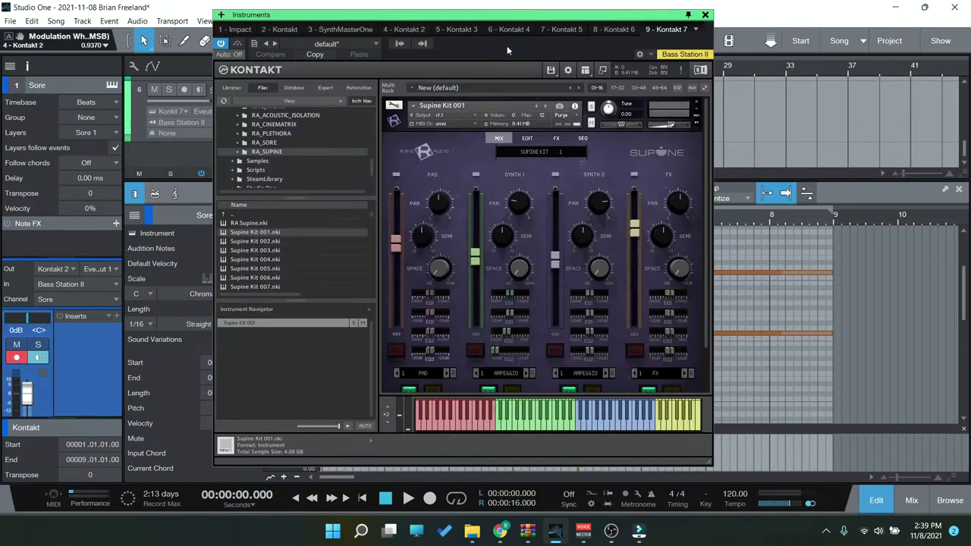
pyautogui.moveTo(519, 16); pyautogui.dragTo(670, 8)
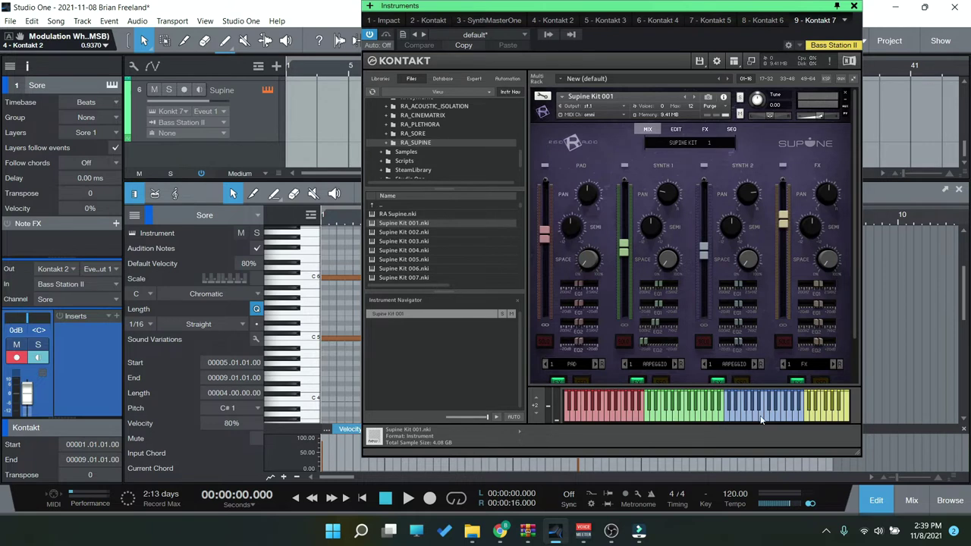
# Step: Audition the Synth 1, Synth 2 and FX key zones of Supine Kit 001 on the on-screen keyboard
pyautogui.click(648, 422)
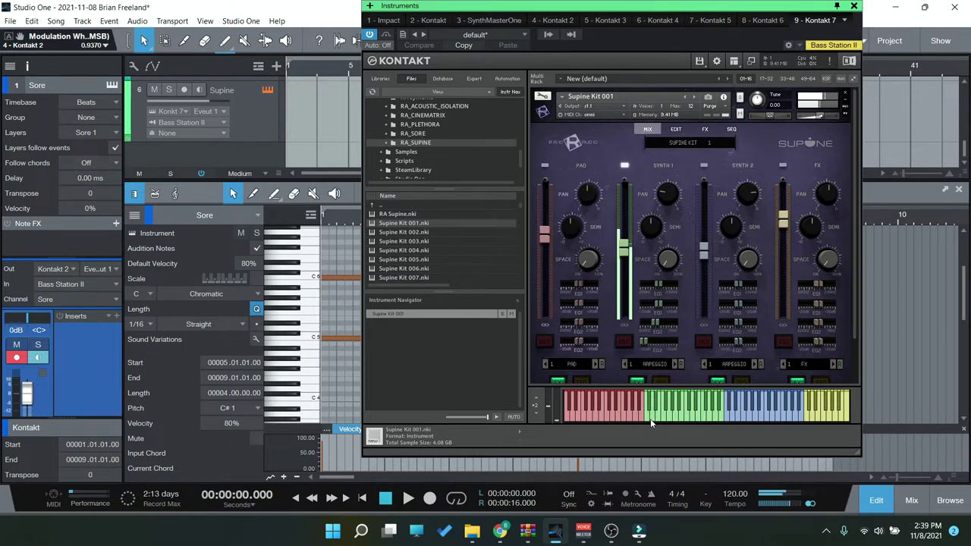
pyautogui.click(727, 422)
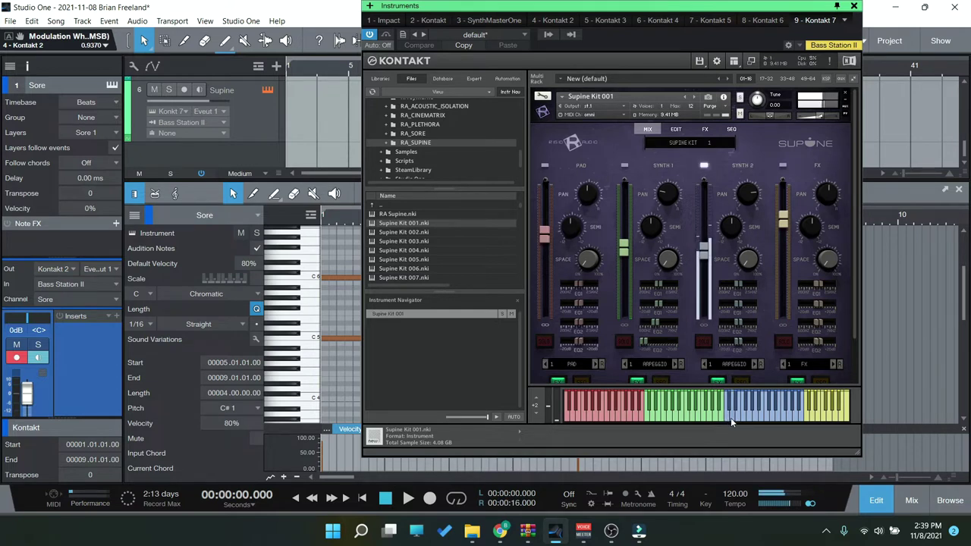
pyautogui.click(809, 417)
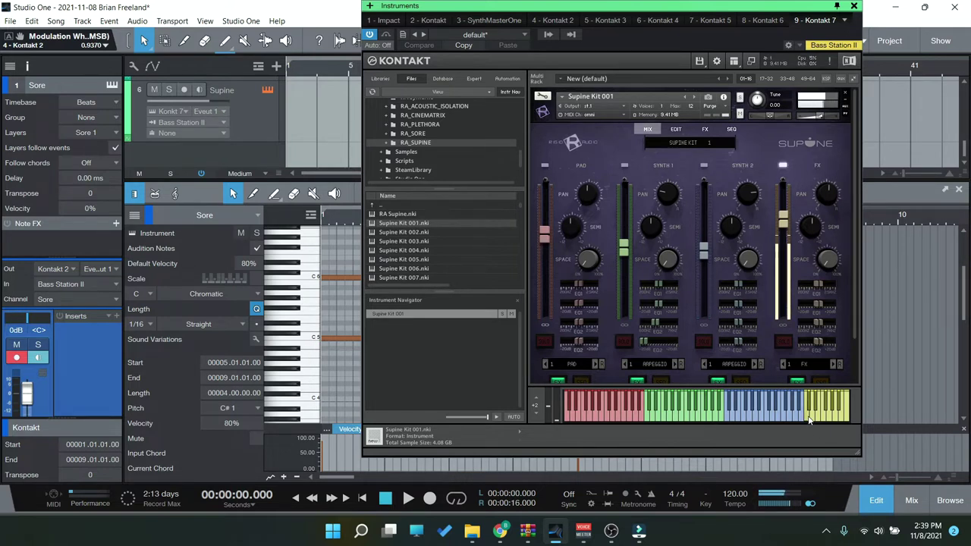
pyautogui.click(831, 419)
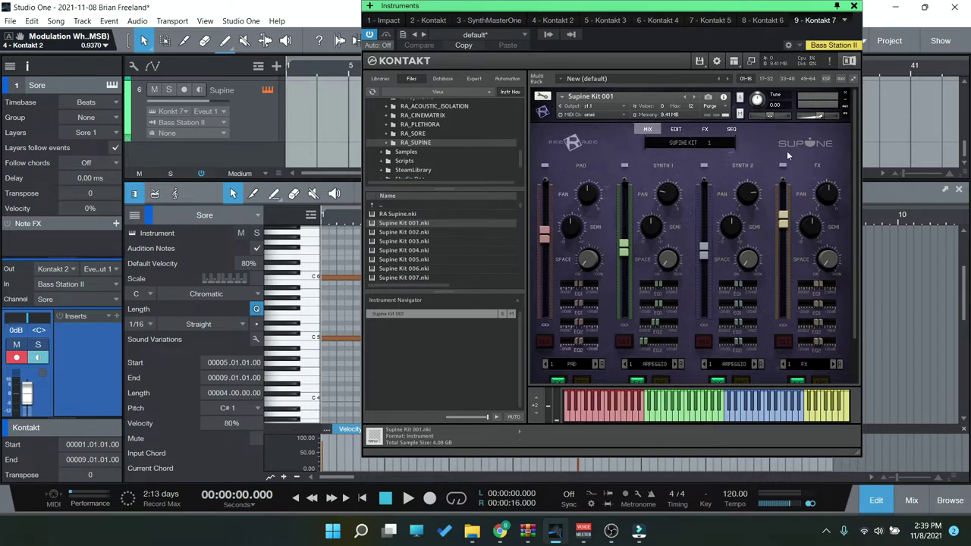
# Step: Browse the Pad layer's sound list through the pads, chords and drones without choosing another sound
pyautogui.scroll(-2, 856, 300)
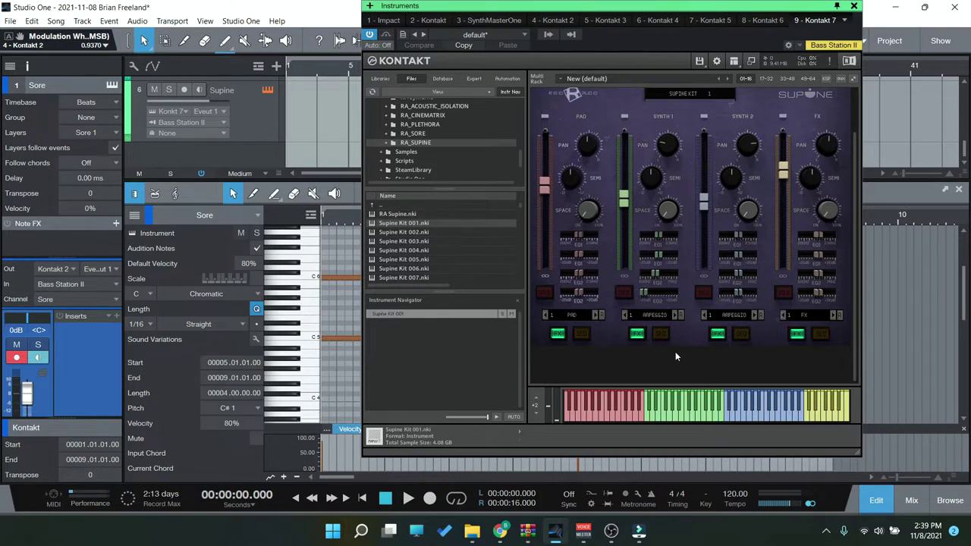
pyautogui.click(573, 314)
pyautogui.scroll(-15, 571, 372)
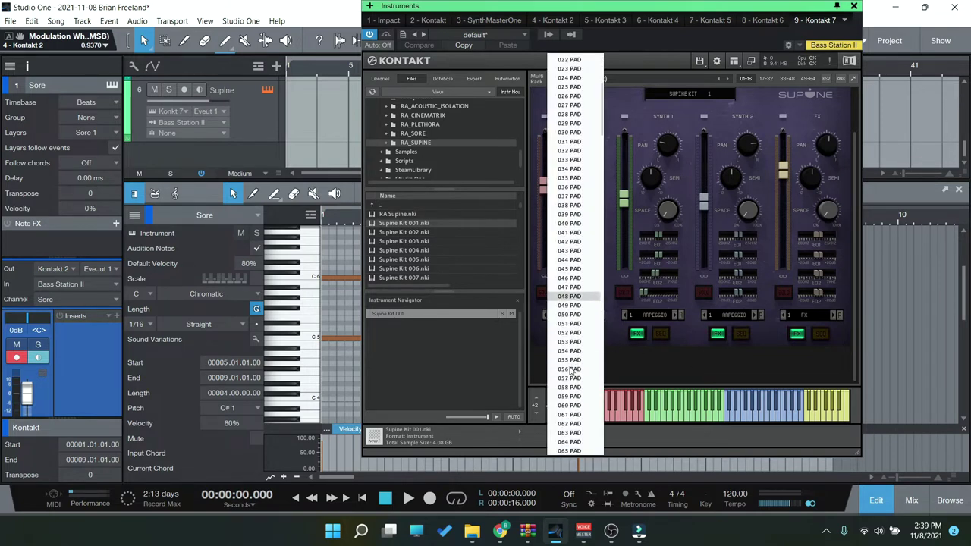
pyautogui.scroll(-8, 567, 379)
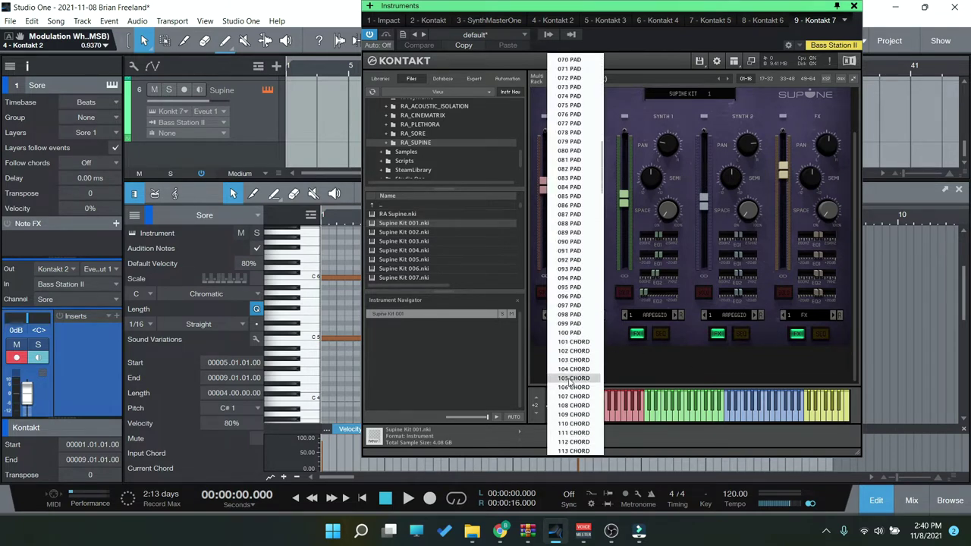
pyautogui.scroll(-15, 579, 283)
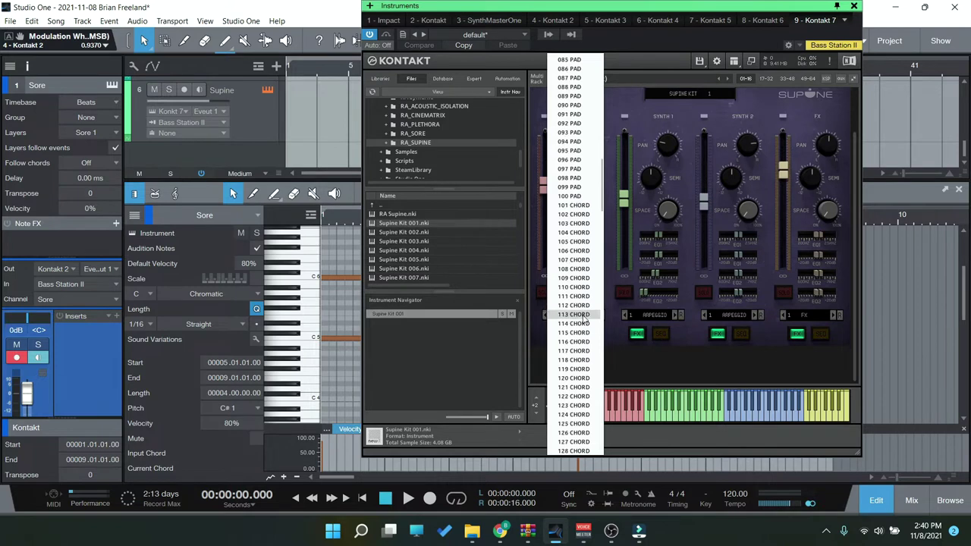
pyautogui.scroll(-15, 579, 331)
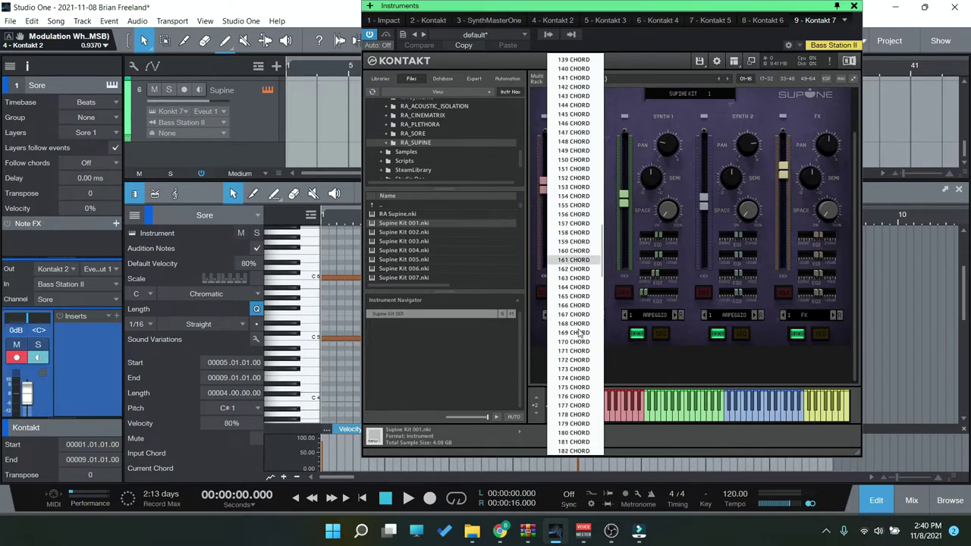
pyautogui.scroll(-12, 581, 329)
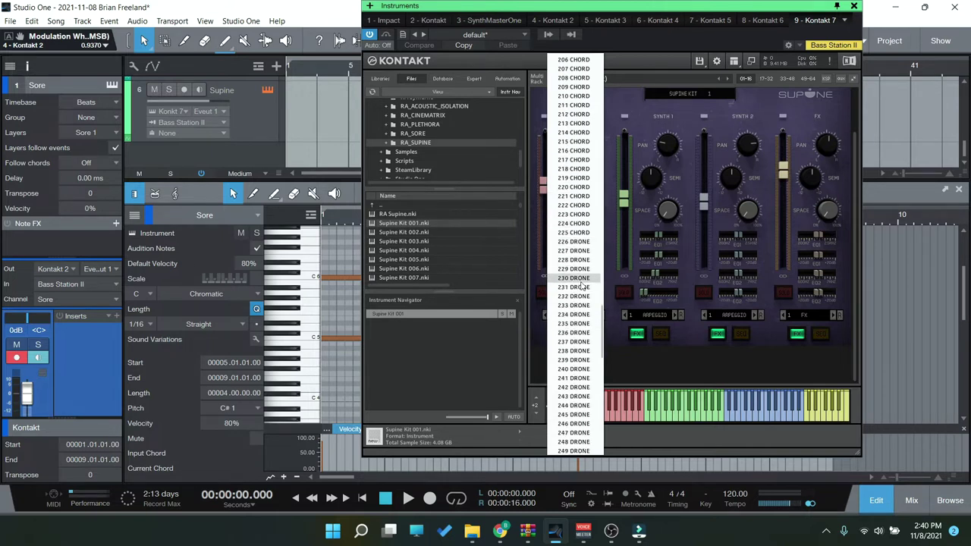
pyautogui.scroll(-7, 578, 307)
pyautogui.scroll(-18, 578, 307)
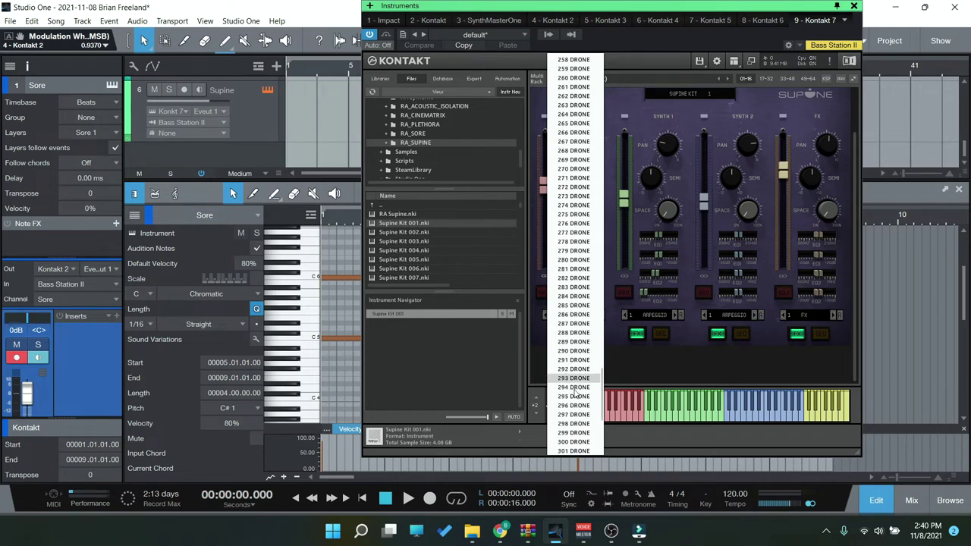
pyautogui.click(659, 367)
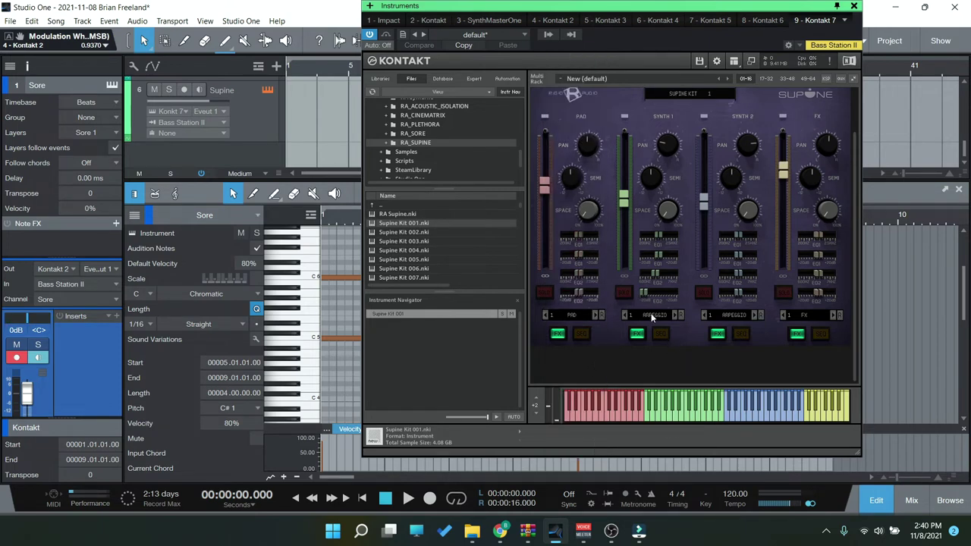
# Step: Browse the Synth 1 layer's sound list to its end without changing the sound, and close the Supine instrument
pyautogui.click(651, 318)
pyautogui.scroll(1, 668, 325)
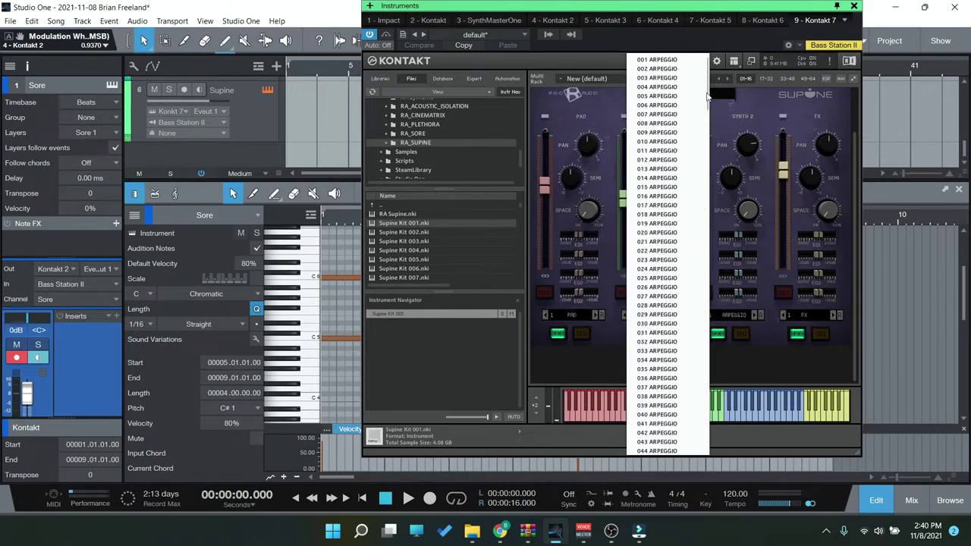
pyautogui.scroll(-18, 708, 152)
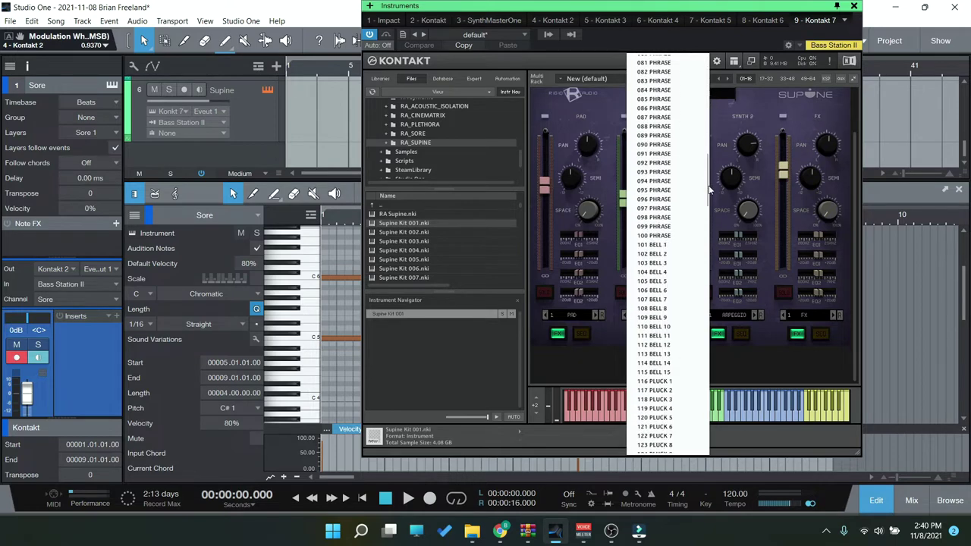
pyautogui.moveTo(709, 157); pyautogui.dragTo(704, 453)
pyautogui.click(764, 376)
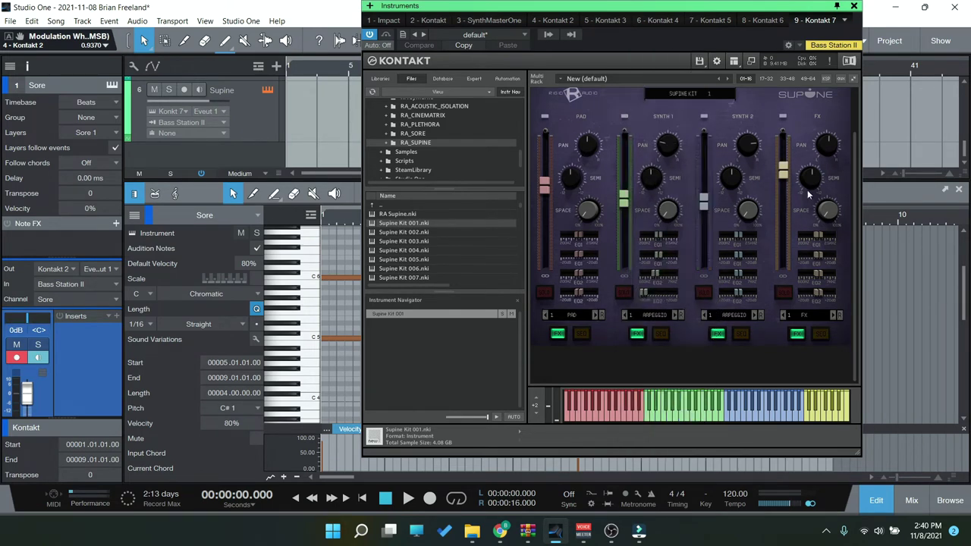
pyautogui.click(854, 7)
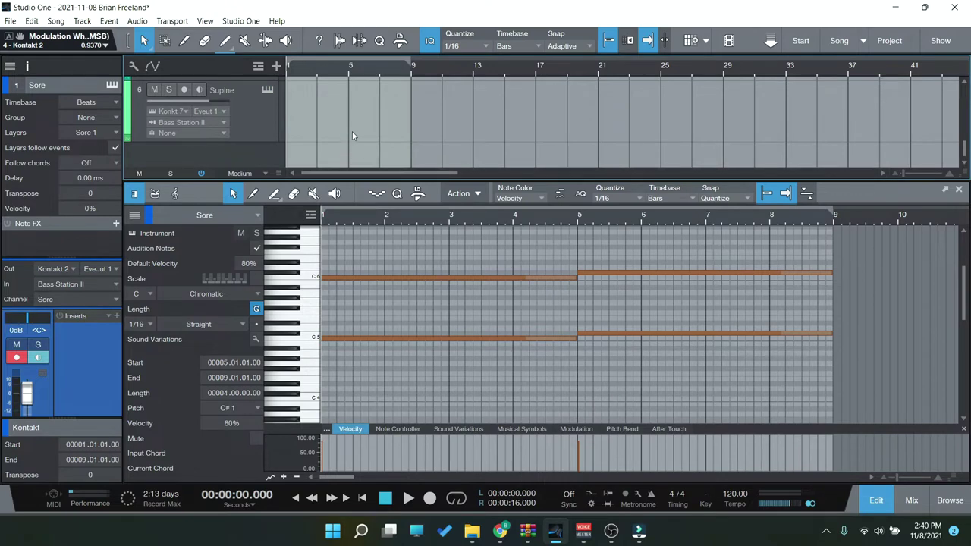
# Step: Review the notes of the Sore clip in the note editor and reopen the Sore track's Kontakt instrument
pyautogui.scroll(5, 352, 131)
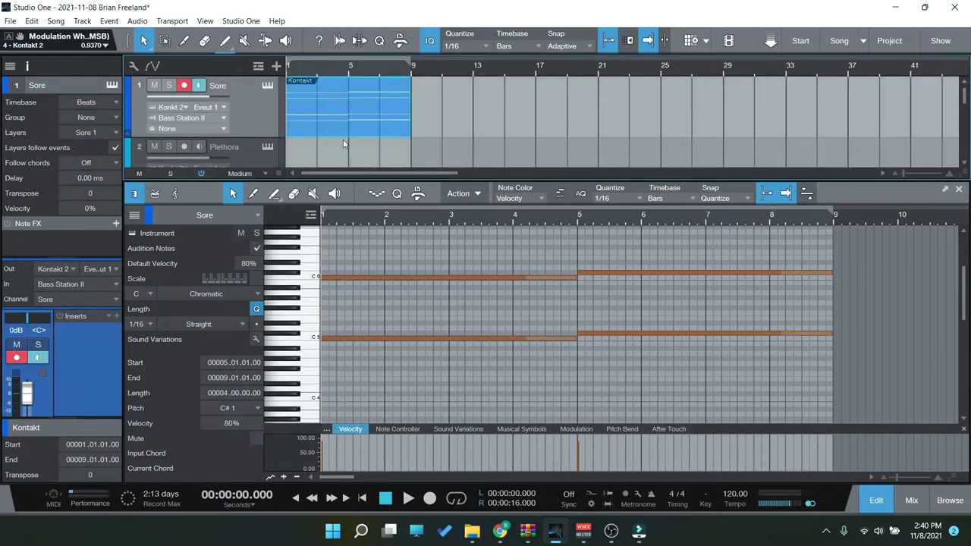
pyautogui.scroll(2, 515, 346)
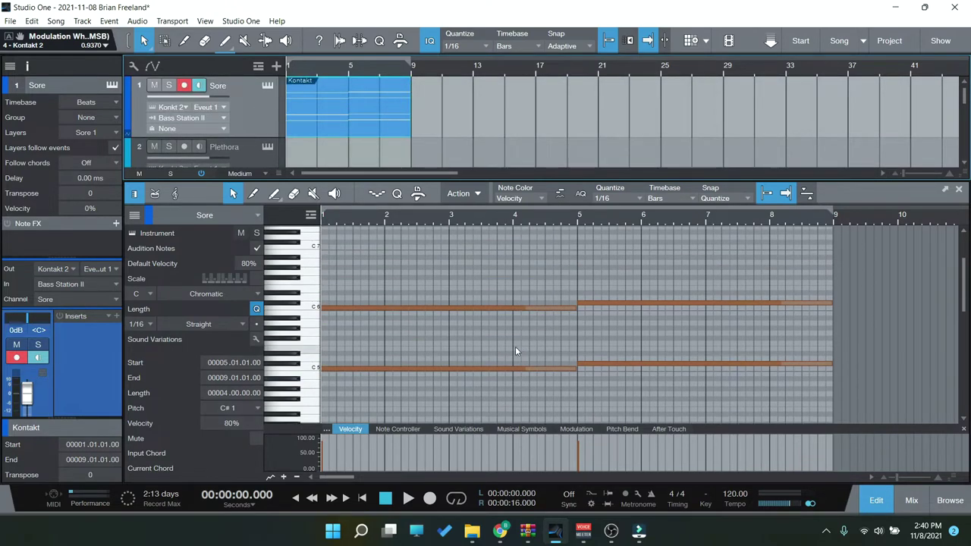
pyautogui.scroll(-2, 487, 293)
pyautogui.scroll(1, 478, 291)
pyautogui.scroll(-1, 478, 291)
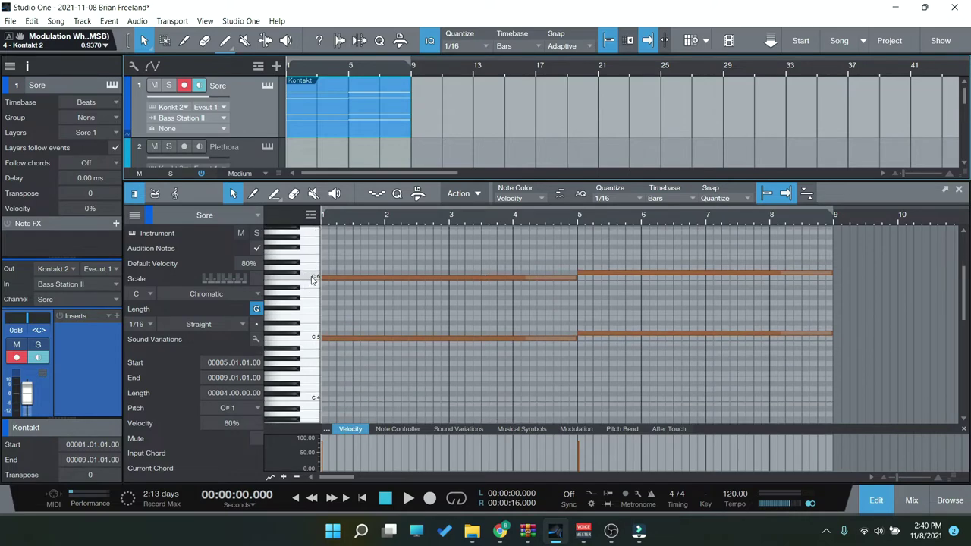
pyautogui.click(265, 85)
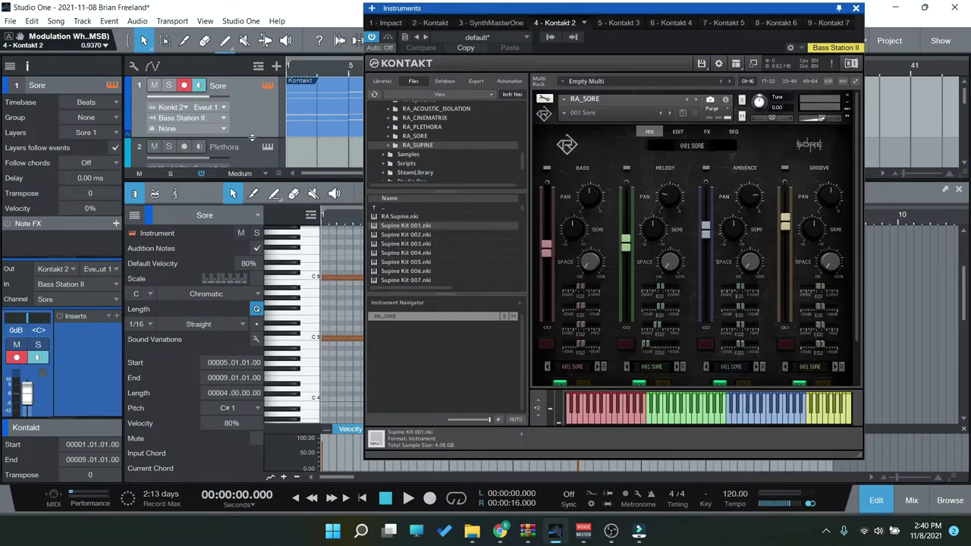
pyautogui.moveTo(619, 11); pyautogui.dragTo(634, 11)
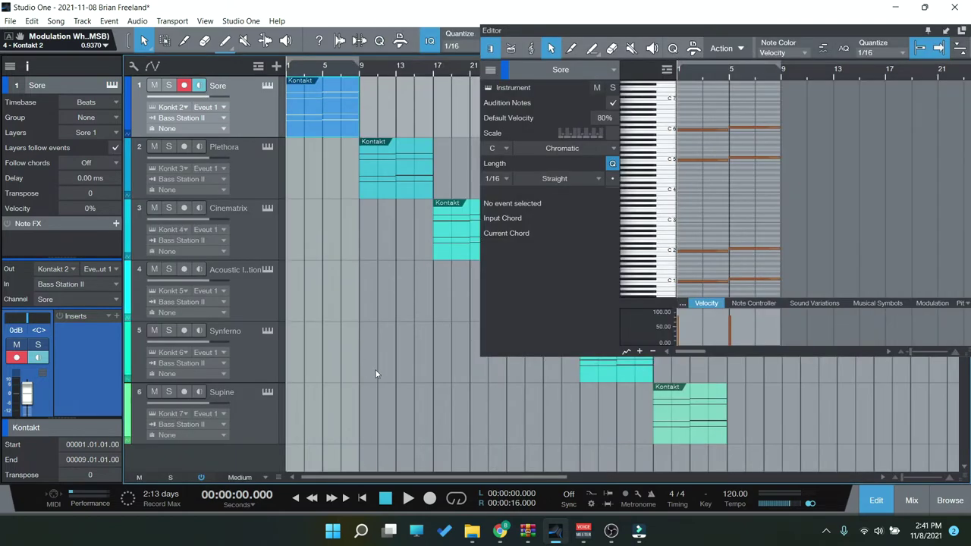
# Step: Play the song from the start and inspect the Plethora clip's full note range and its Kontakt instrument
pyautogui.press('space')
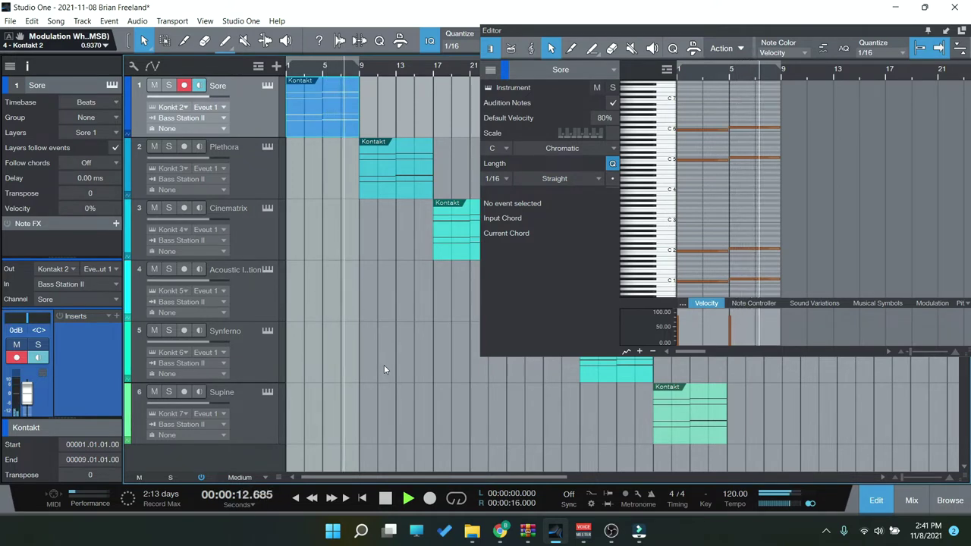
pyautogui.click(381, 170)
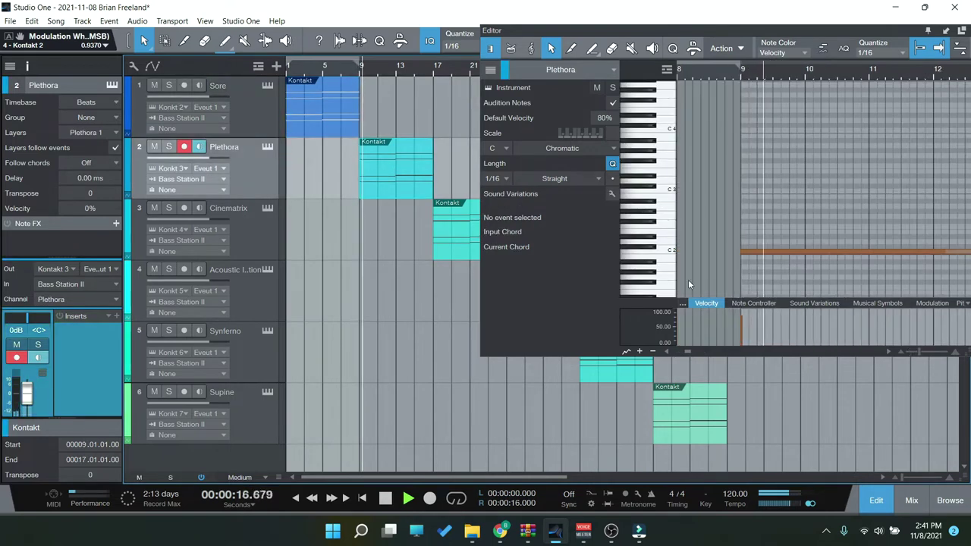
pyautogui.hotkey('shift', 'z')
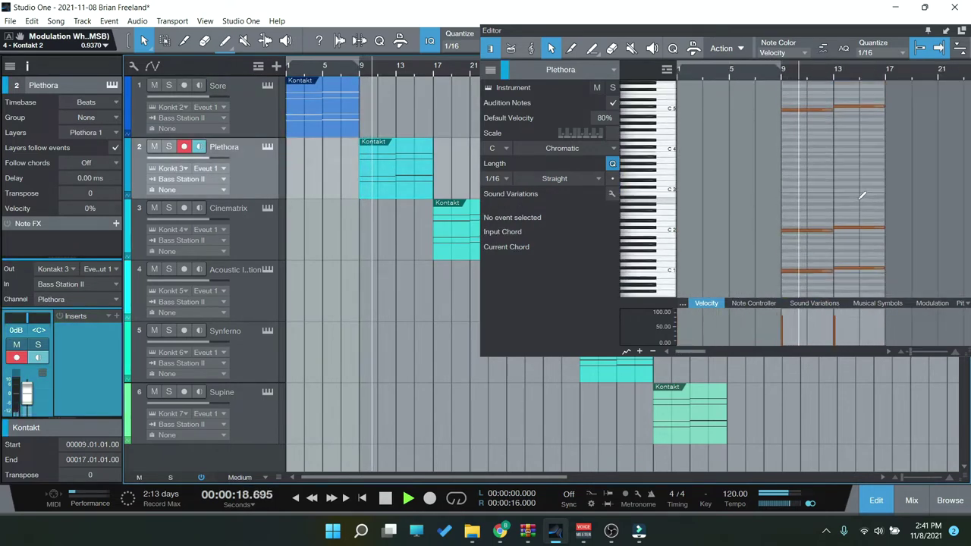
pyautogui.scroll(-4, 862, 196)
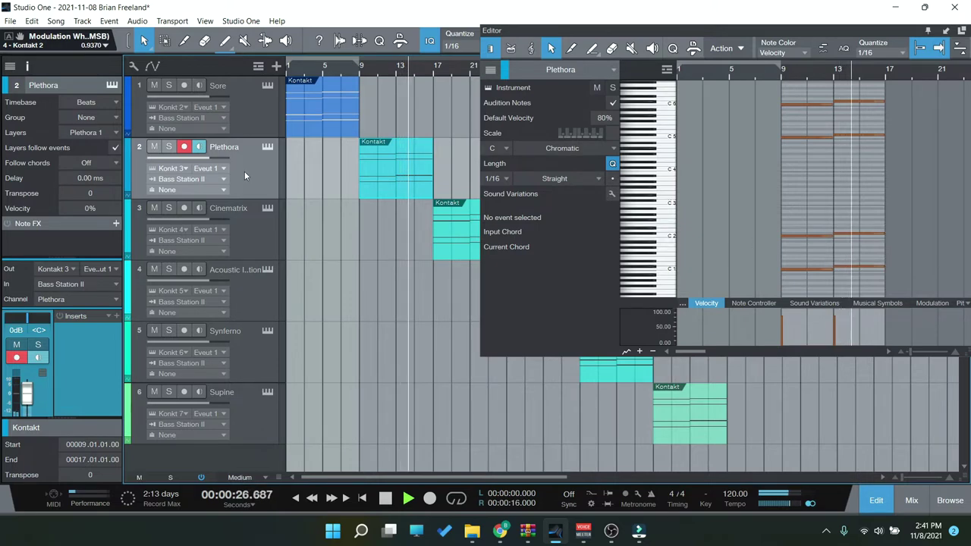
pyautogui.click(267, 147)
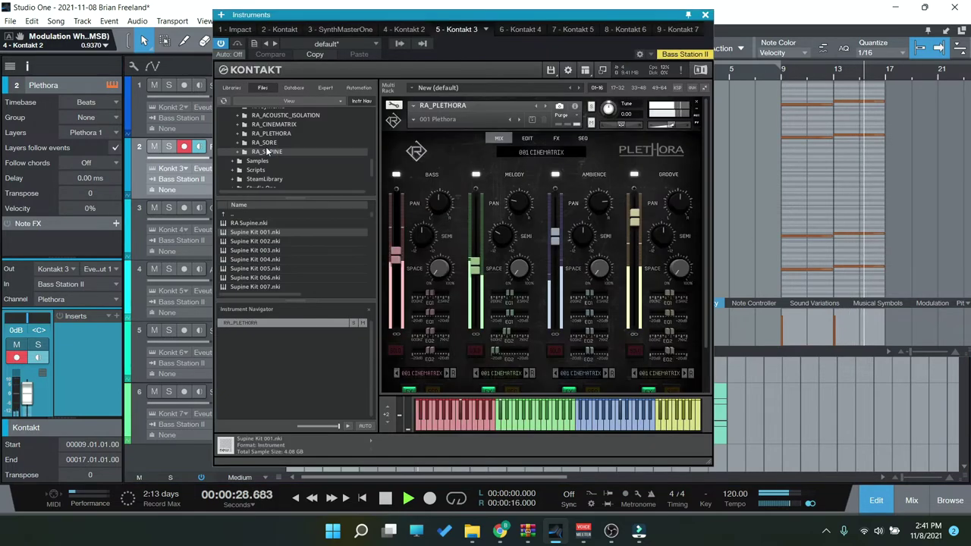
pyautogui.click(704, 14)
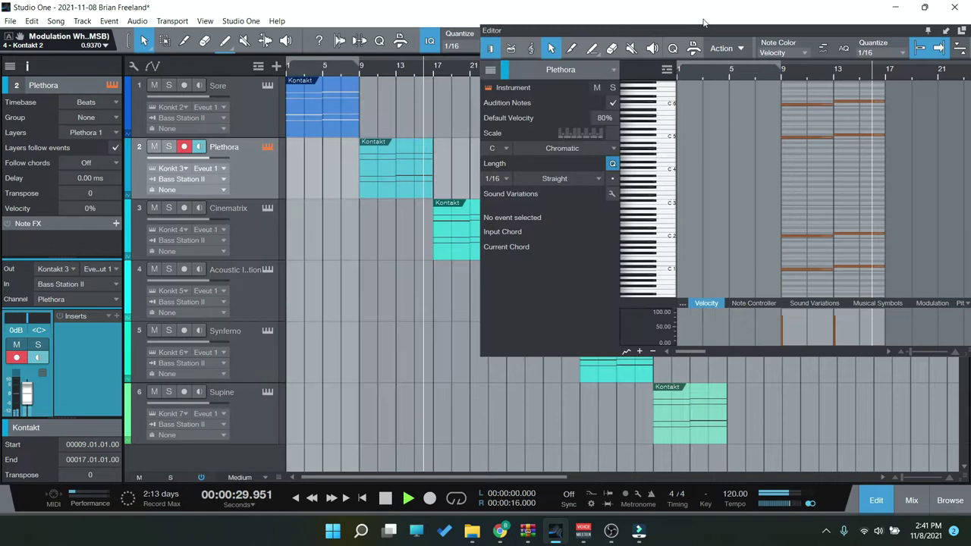
# Step: Show the Cinematrix clip in the note editor during playback, and close the editor to reveal the whole arrangement
pyautogui.click(456, 233)
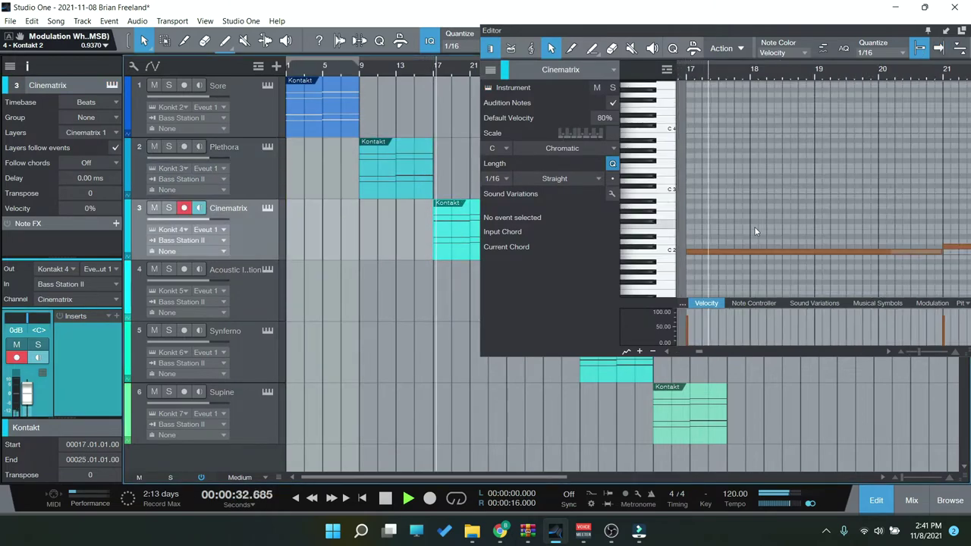
pyautogui.moveTo(895, 31); pyautogui.dragTo(872, 31)
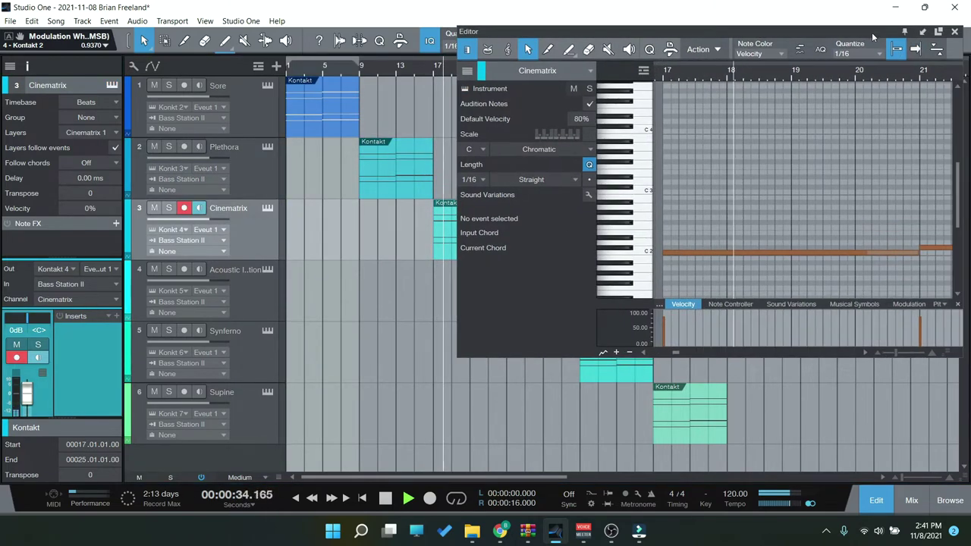
pyautogui.click(956, 32)
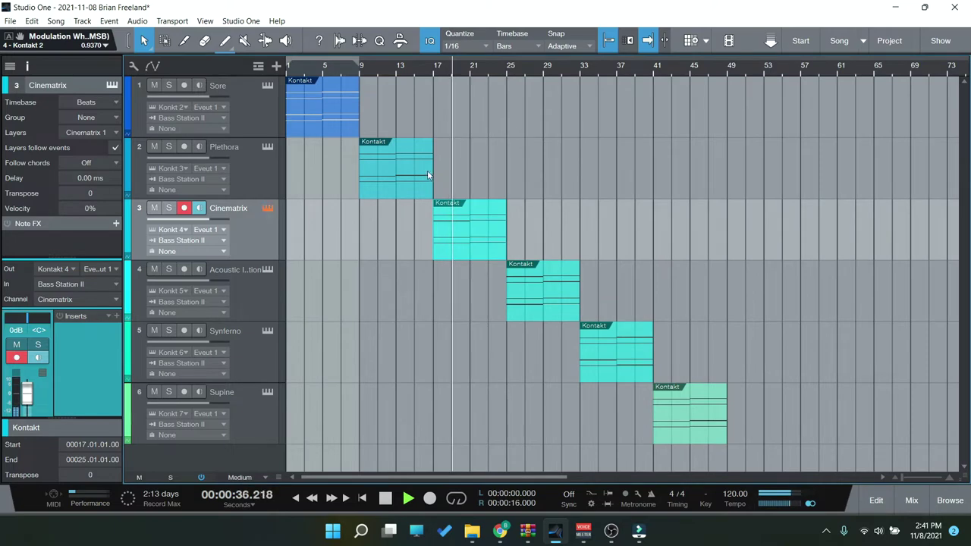
# Step: View the Cinematrix track's Kontakt instrument beside the arrangement during playback, and close it
pyautogui.press('F11')
pyautogui.moveTo(548, 20); pyautogui.dragTo(298, 16)
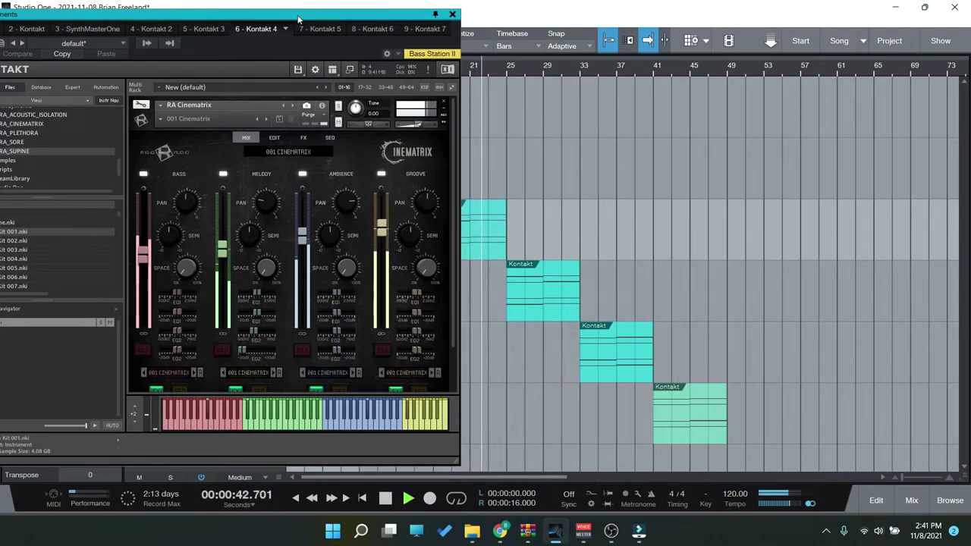
pyautogui.click(453, 16)
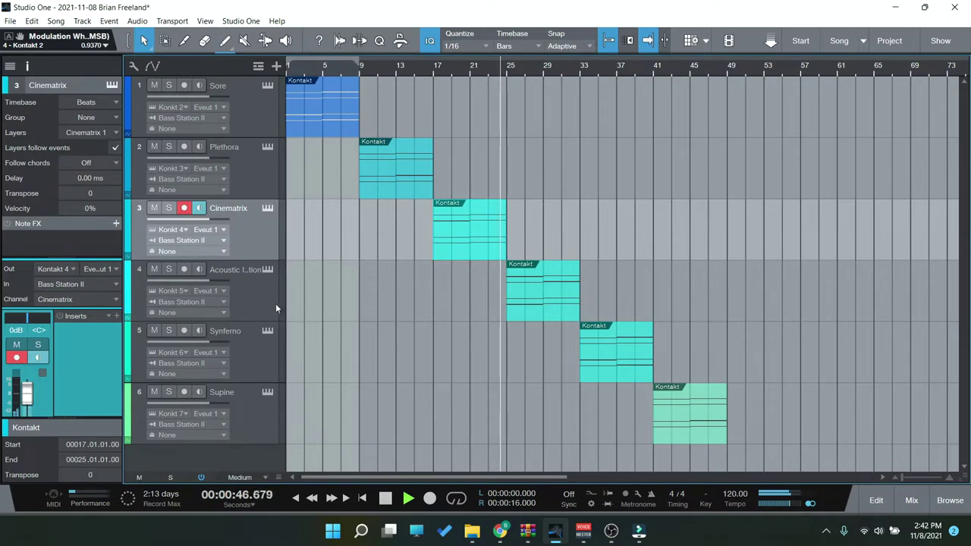
# Step: View the Acoustic Isolation track's Kontakt instrument beside the arrangement during playback, and close it
pyautogui.click(269, 271)
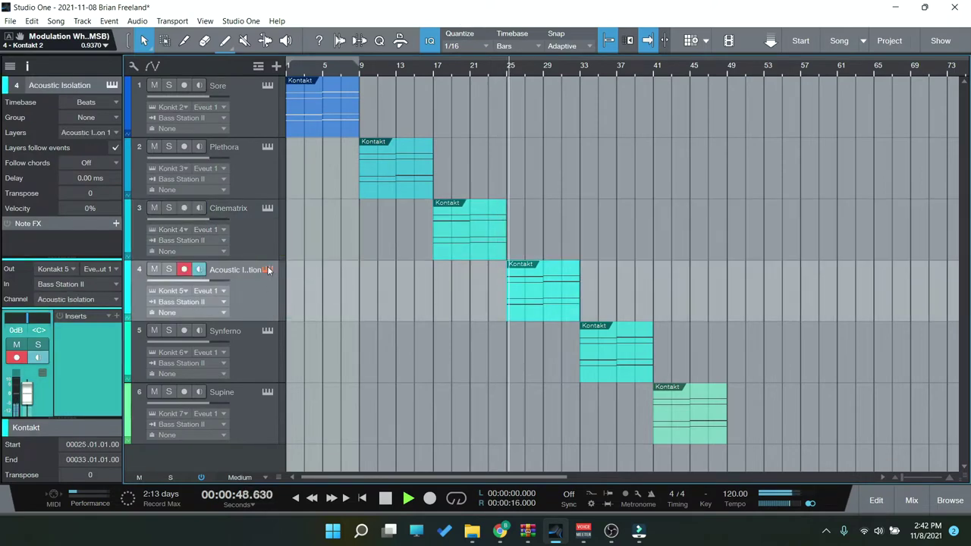
pyautogui.click(267, 270)
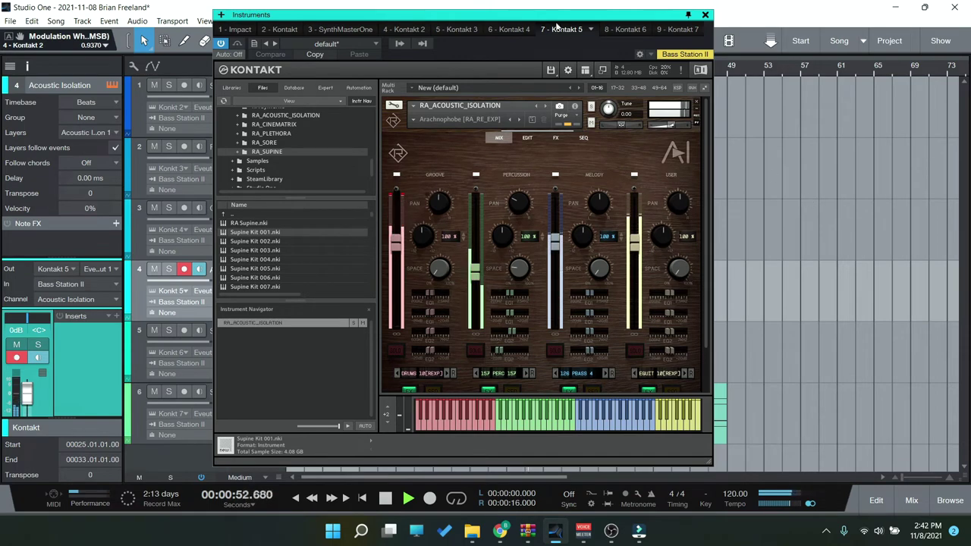
pyautogui.moveTo(555, 17); pyautogui.dragTo(342, 6)
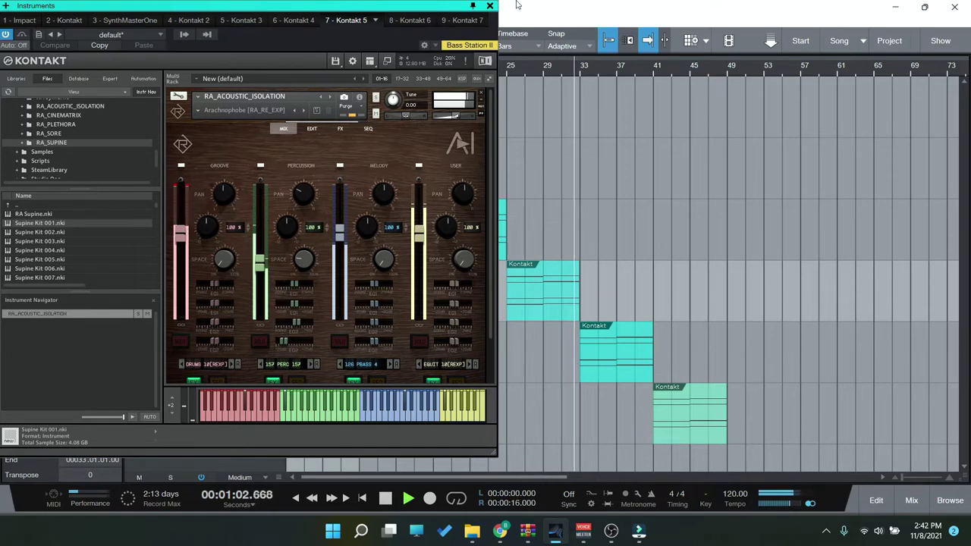
pyautogui.click(489, 5)
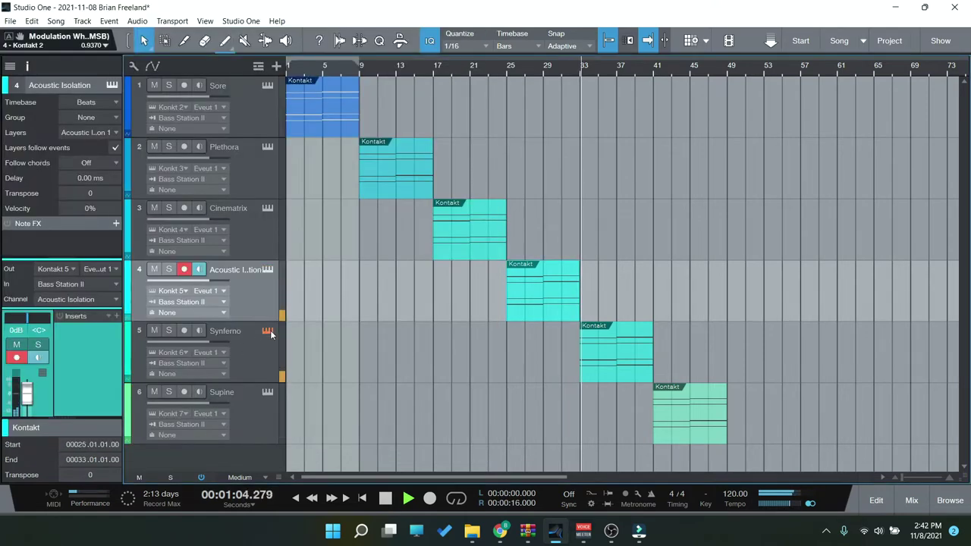
# Step: View the Kontakt instruments of the Synferno and Supine tracks in turn during playback, closing each one
pyautogui.click(270, 331)
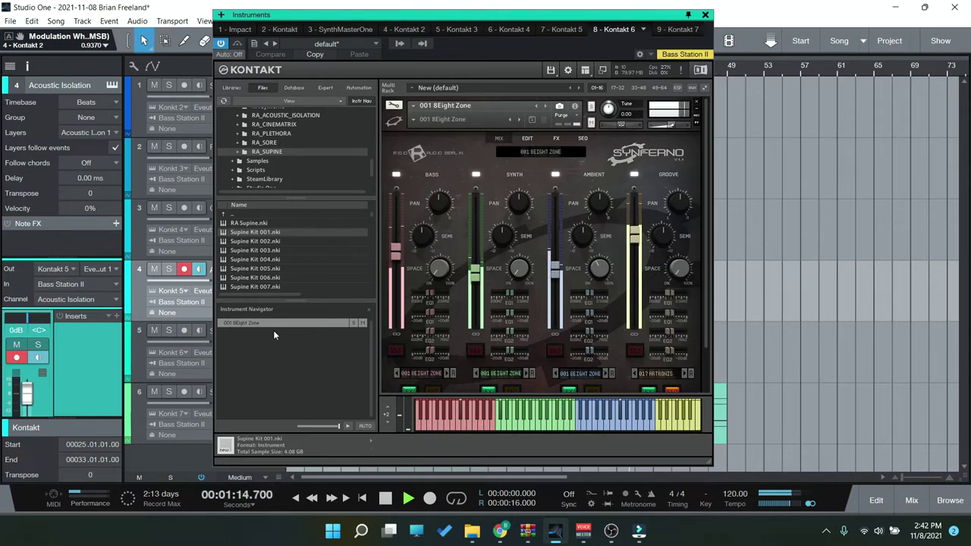
pyautogui.click(705, 15)
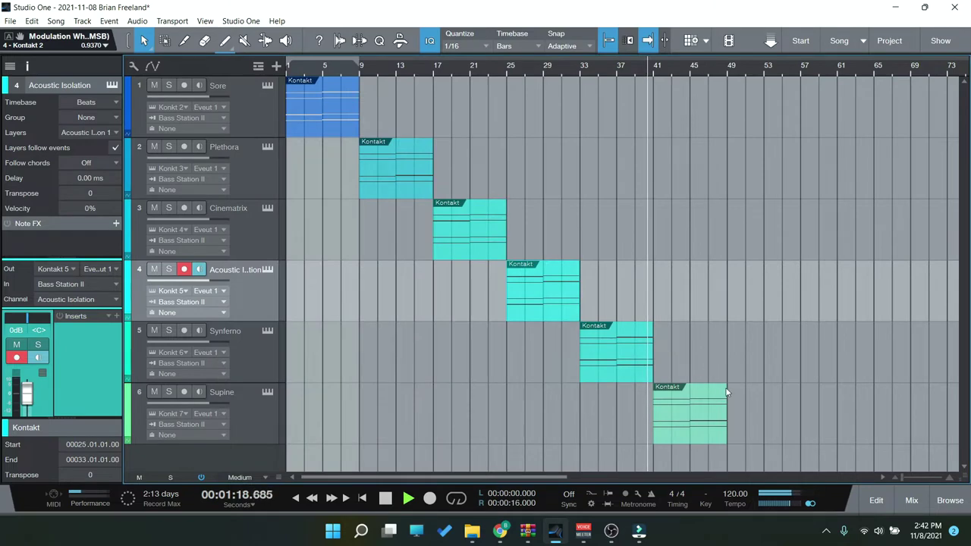
pyautogui.click(266, 393)
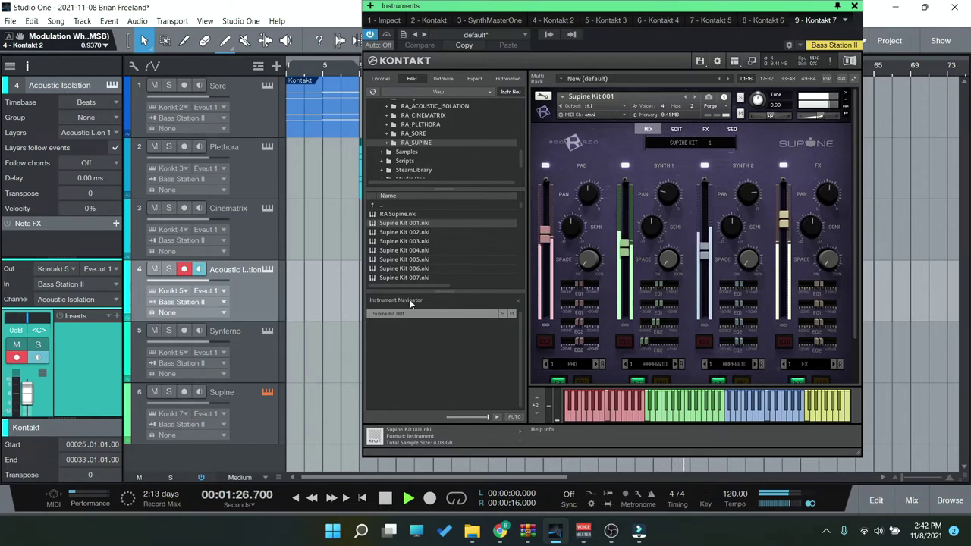
pyautogui.moveTo(688, 5); pyautogui.dragTo(448, 9)
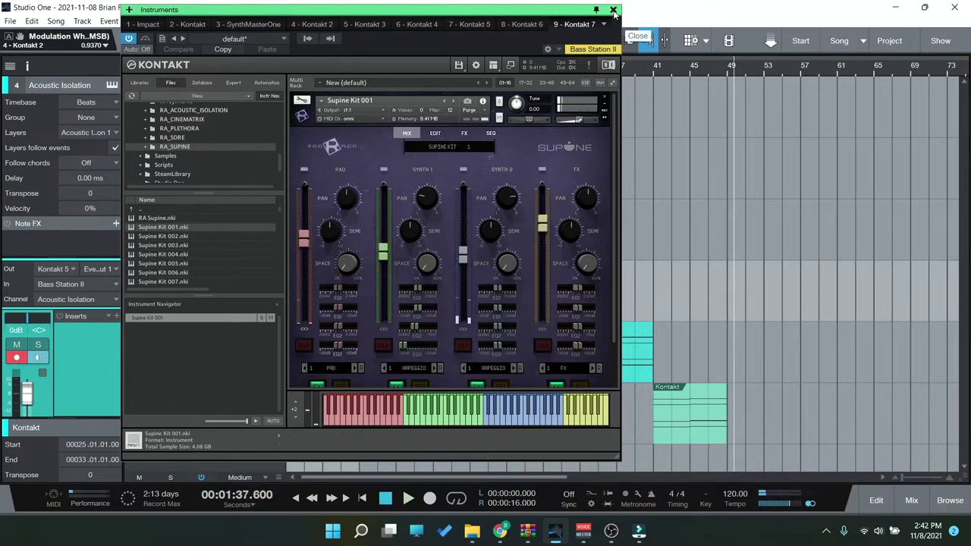
pyautogui.click(613, 10)
# Step: Select the Sore track, open its Kontakt instrument and show the sound selectors of the Melody and Ambience parts
pyautogui.click(258, 135)
pyautogui.press('space')
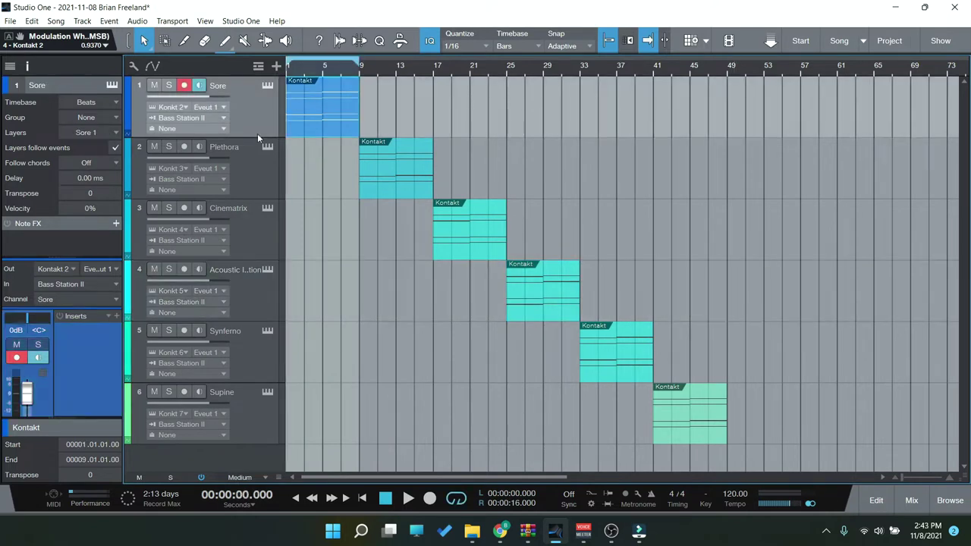
pyautogui.click(267, 87)
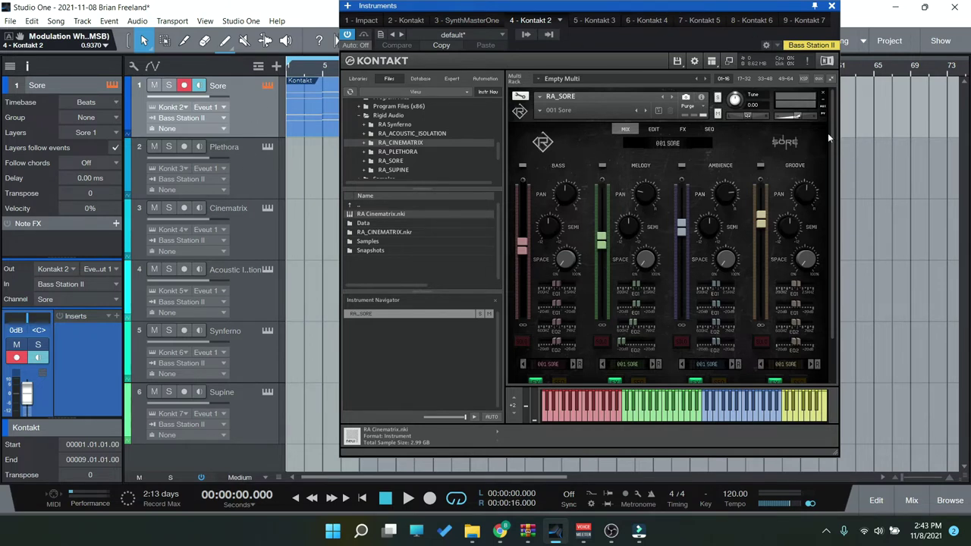
pyautogui.scroll(-2, 830, 141)
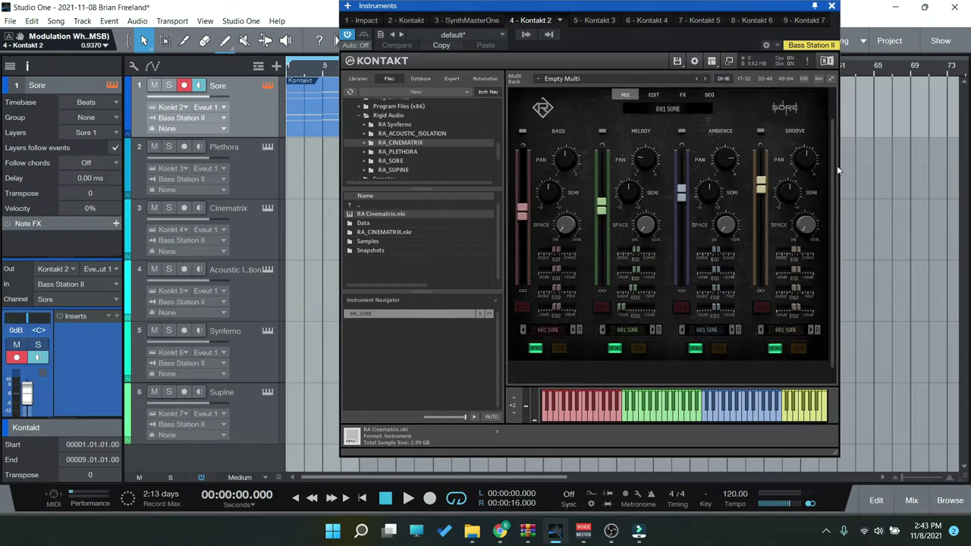
pyautogui.click(628, 326)
pyautogui.scroll(-3, 643, 319)
pyautogui.click(579, 366)
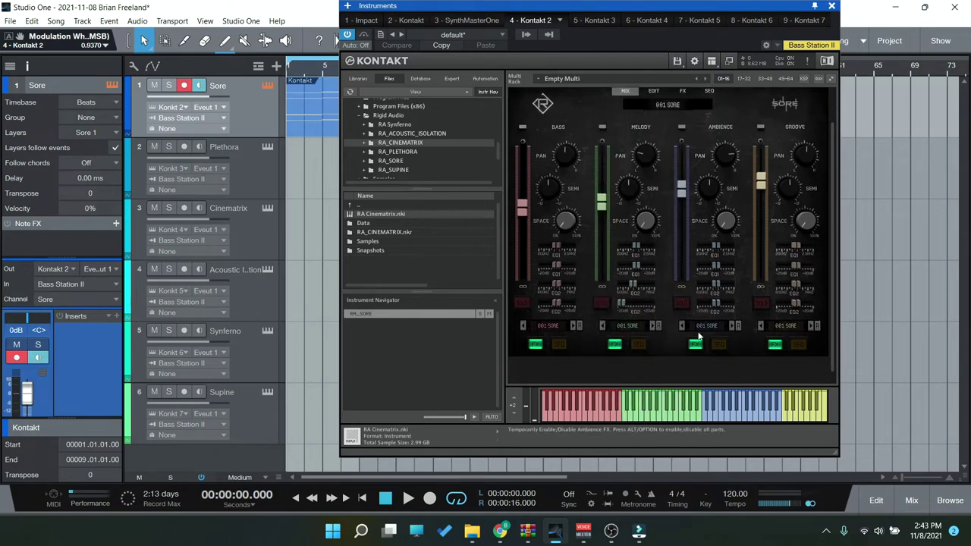
pyautogui.click(699, 326)
pyautogui.click(576, 372)
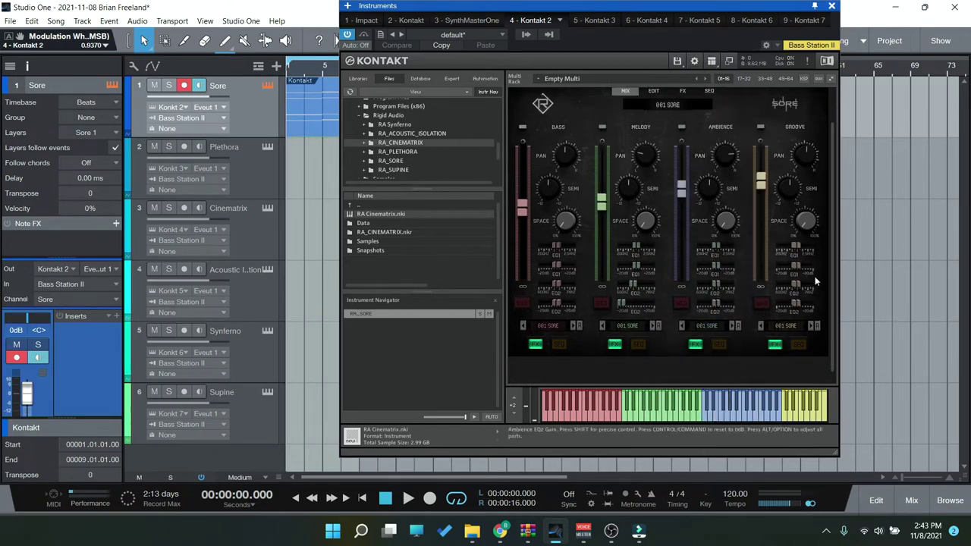
# Step: Browse the Groove part's sound list in the Sore instrument without choosing a sound, and close the instrument
pyautogui.scroll(2, 832, 228)
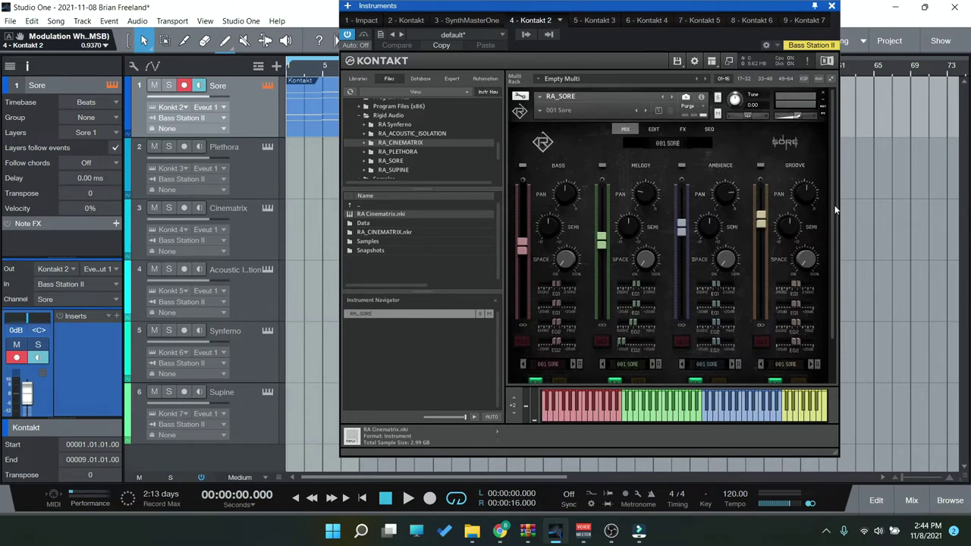
pyautogui.scroll(-2, 831, 273)
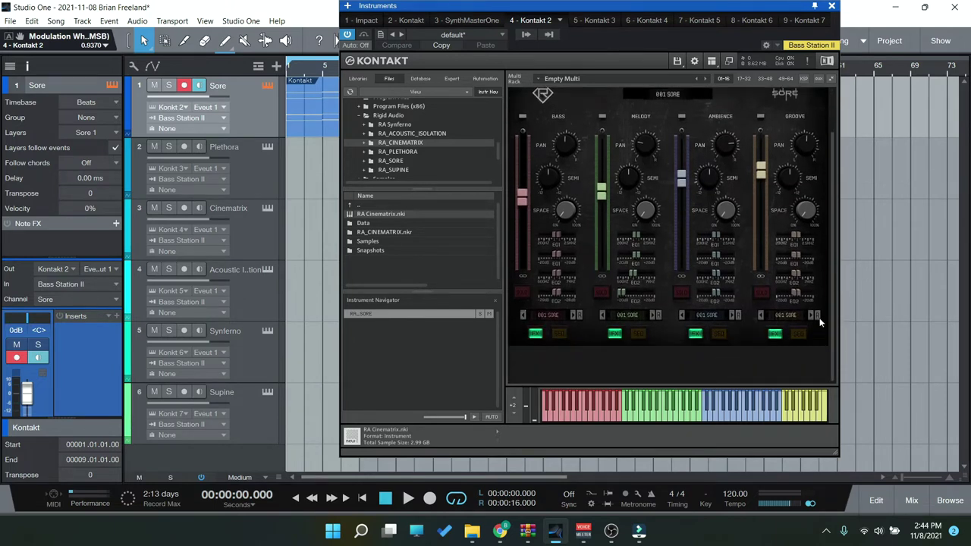
pyautogui.click(776, 314)
pyautogui.scroll(-2, 799, 356)
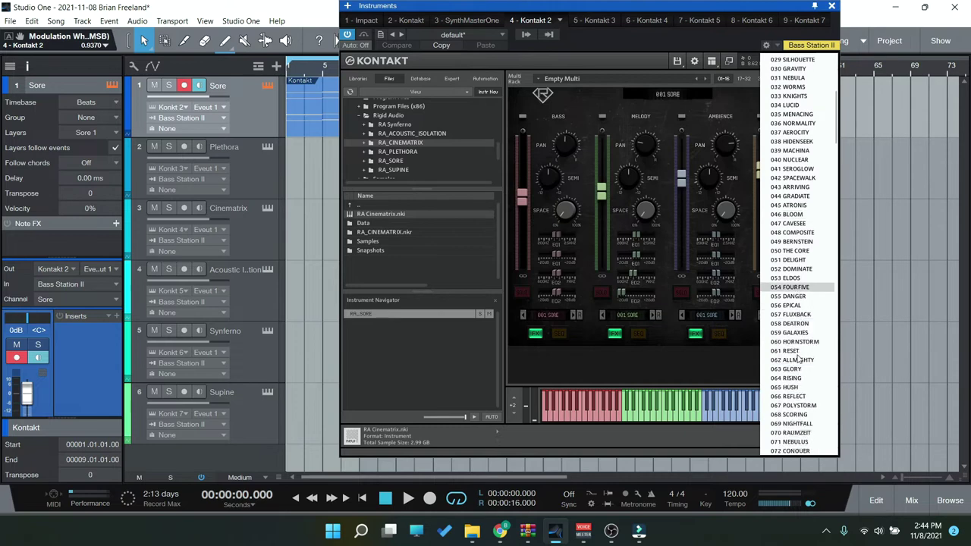
pyautogui.click(704, 368)
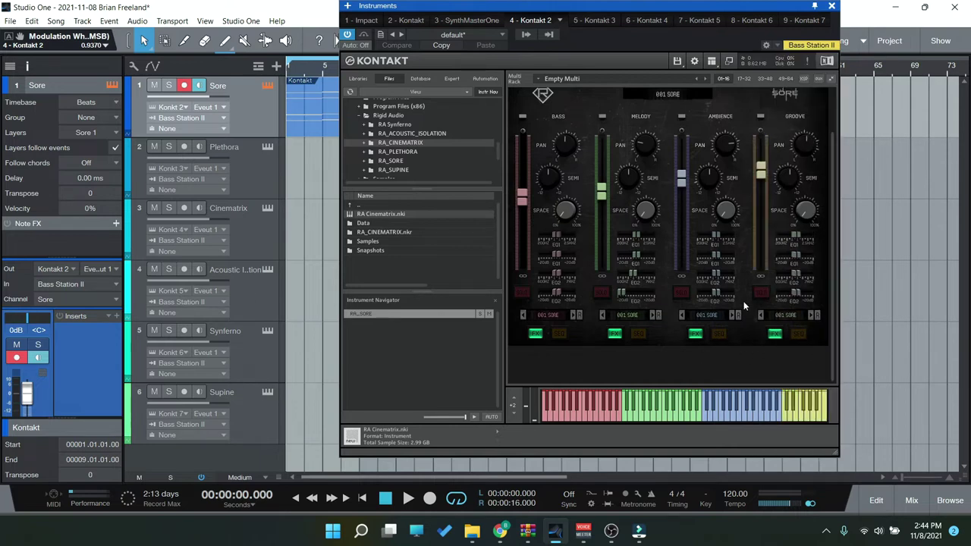
pyautogui.click(832, 6)
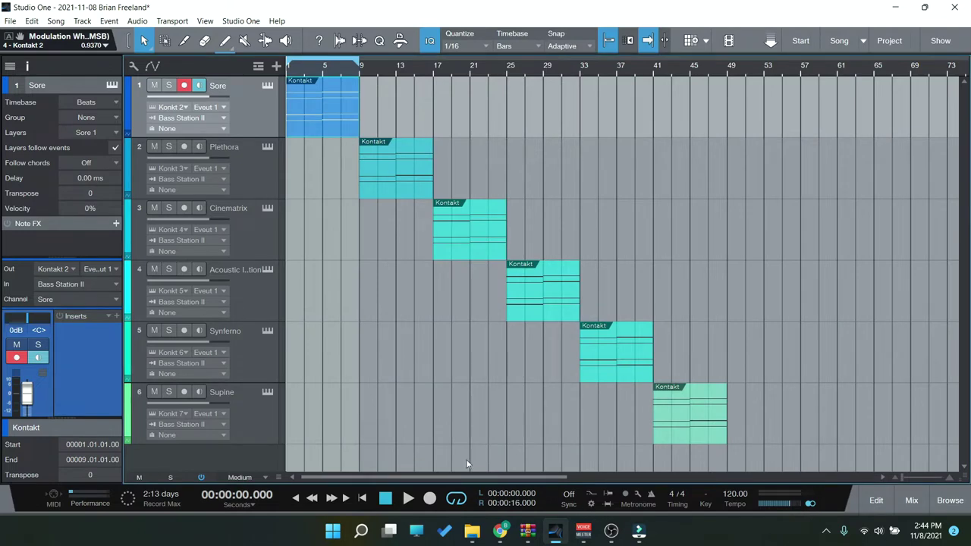
# Step: Play the Sore clip with the 002 Dark Tron snapshot, keeping the instrument clear of the clip, and stop playback
pyautogui.click(281, 387)
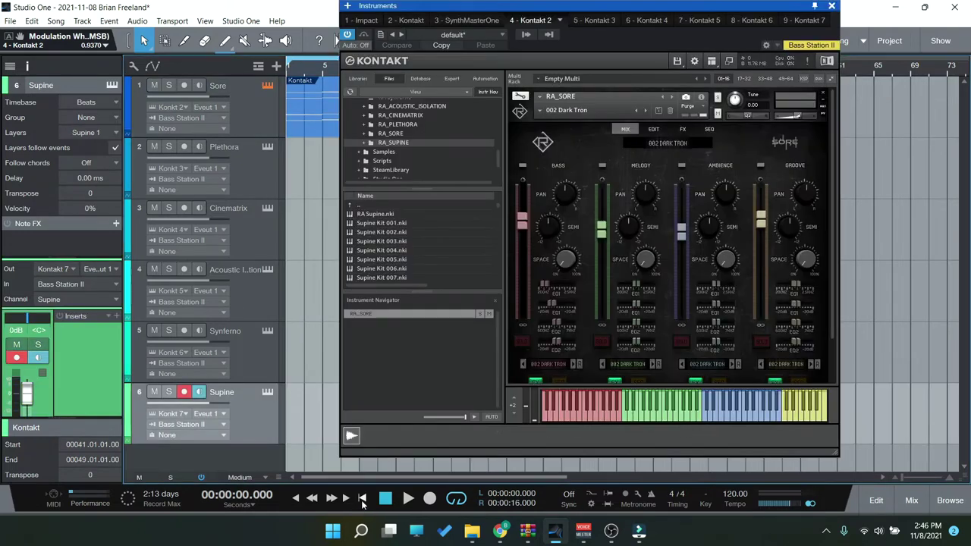
pyautogui.press('space')
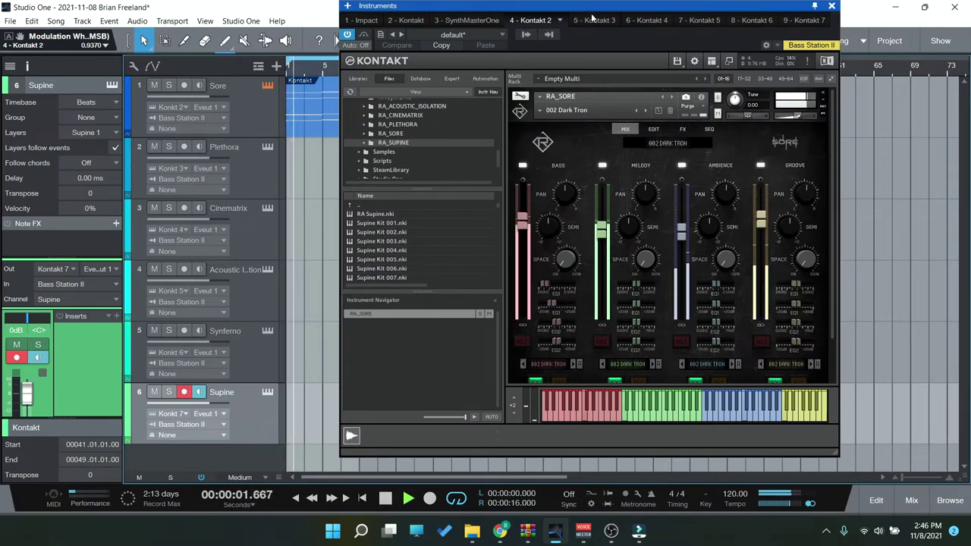
pyautogui.moveTo(596, 11); pyautogui.dragTo(648, 21)
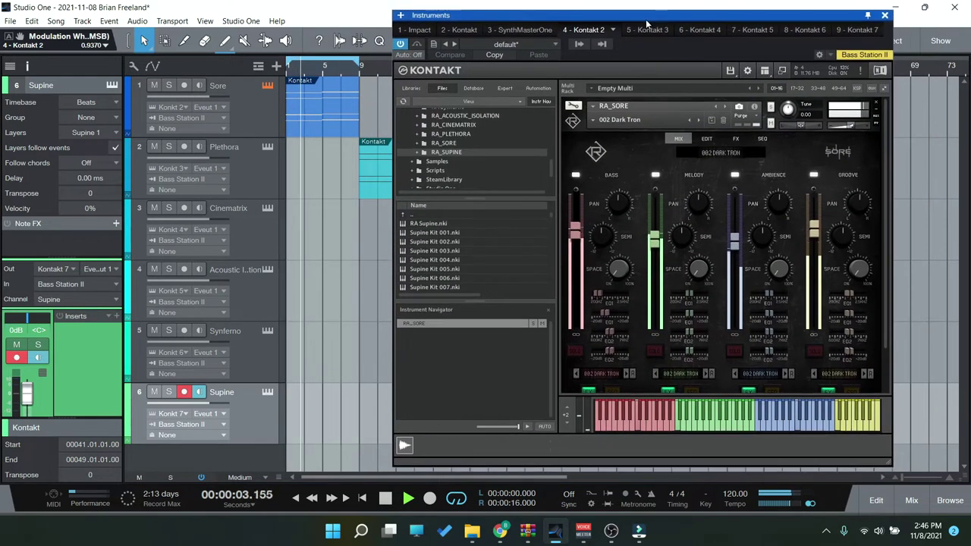
pyautogui.press('space')
# Step: Load the 003 Jive snapshot in the Sore instrument and play the clip from the start
pyautogui.click(699, 119)
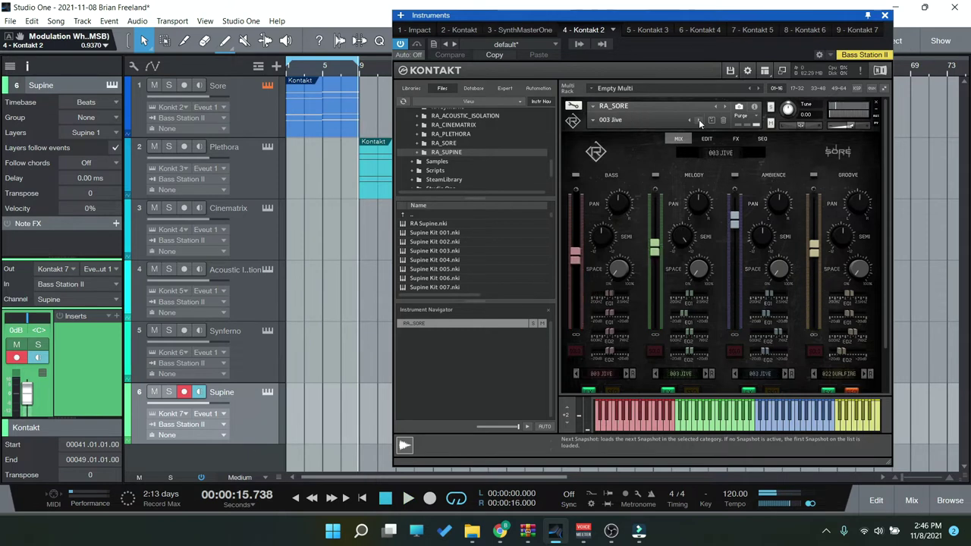
pyautogui.click(362, 498)
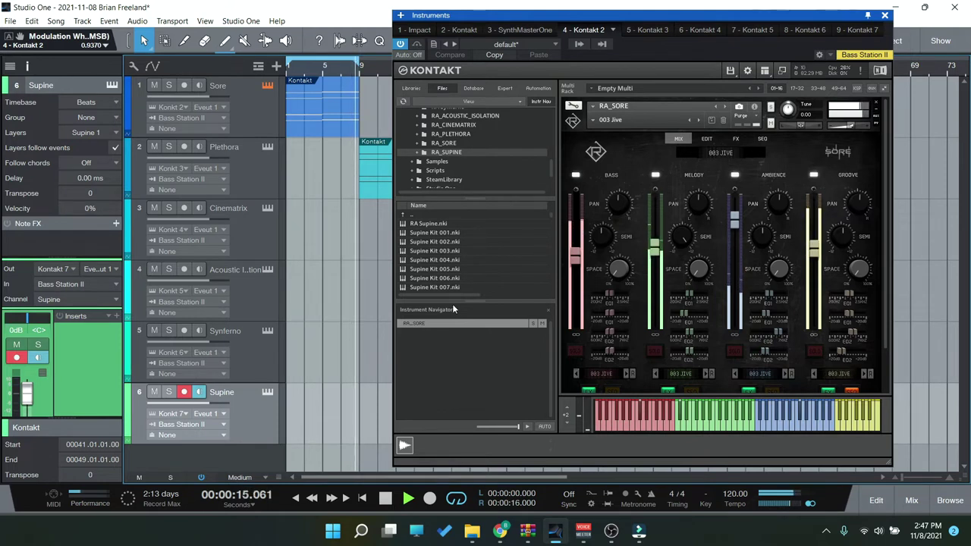
pyautogui.press('space')
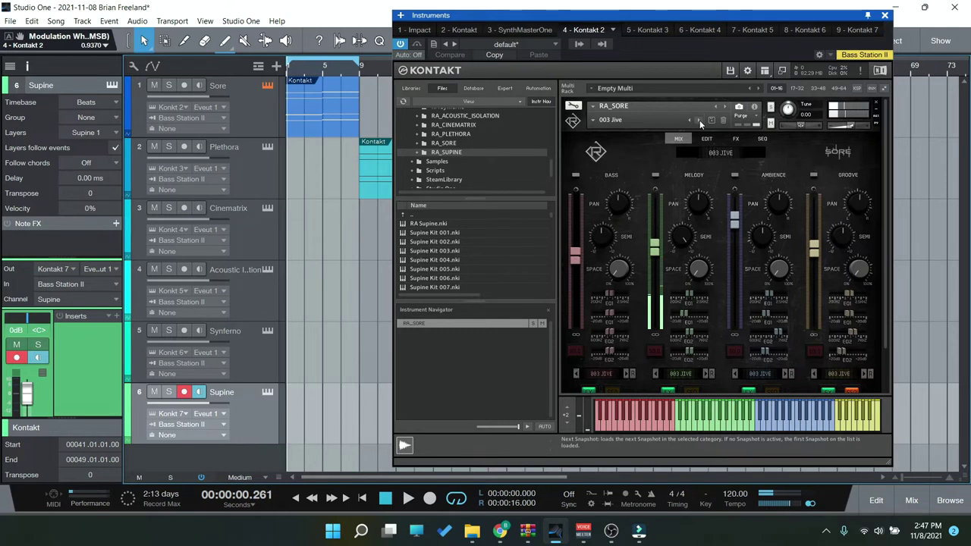
# Step: Load the 004 Shapes snapshot in the Sore instrument and play the clip from the start
pyautogui.click(699, 120)
pyautogui.click(362, 499)
pyautogui.press('space')
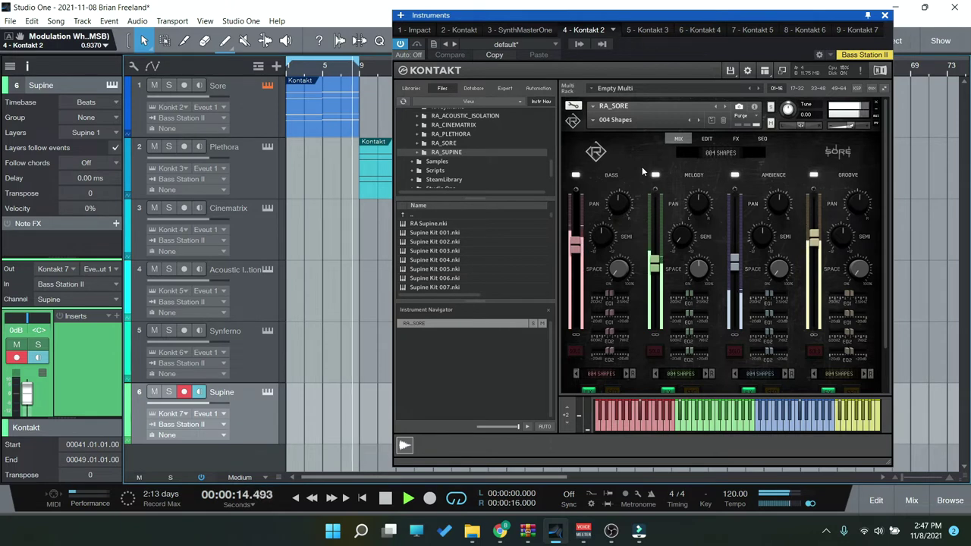
pyautogui.press('space')
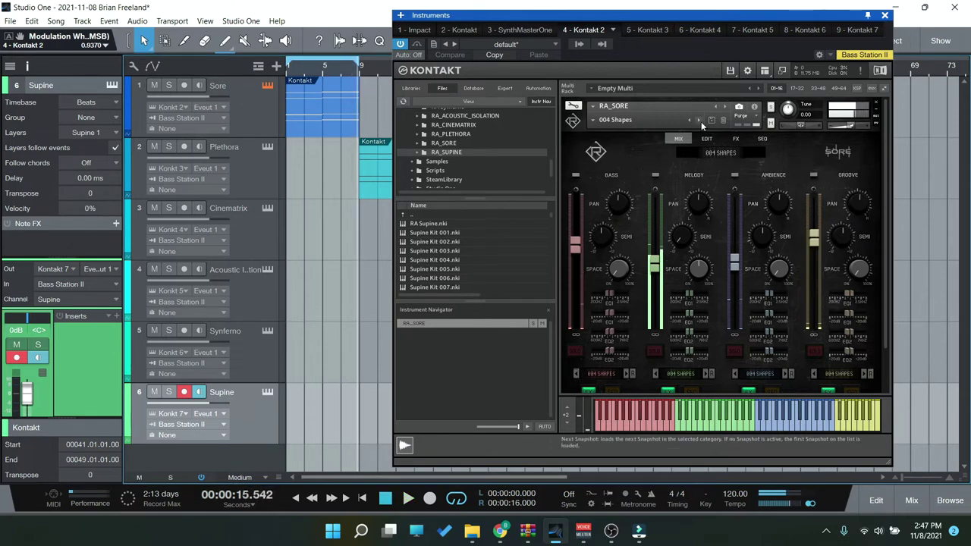
# Step: Load the 005 Darkmatter snapshot in the Sore instrument and play the clip from the start
pyautogui.click(700, 122)
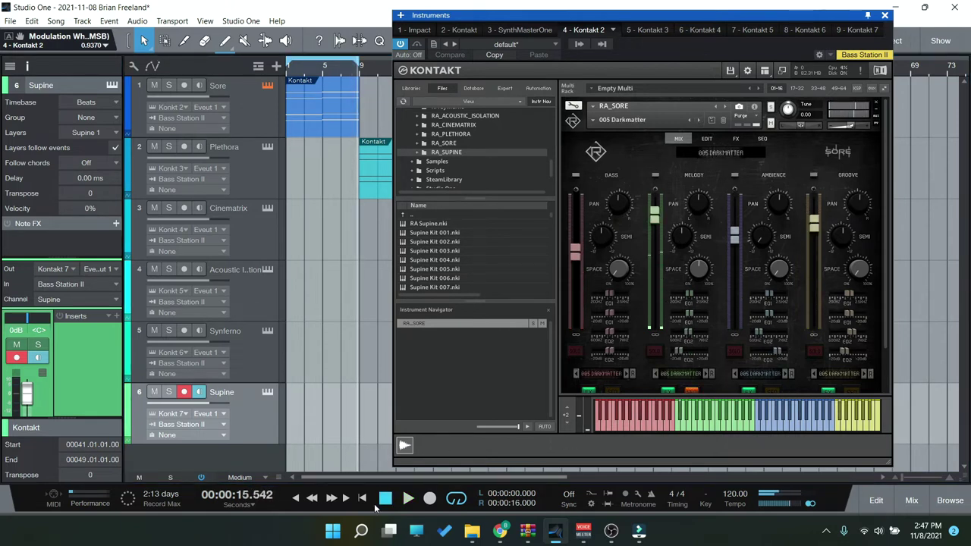
pyautogui.click(362, 499)
pyautogui.press('space')
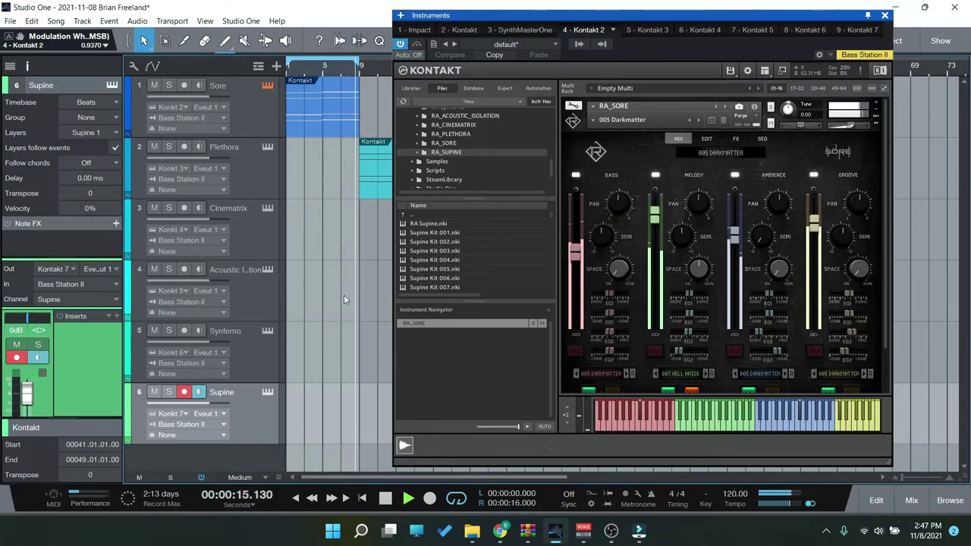
pyautogui.press('space')
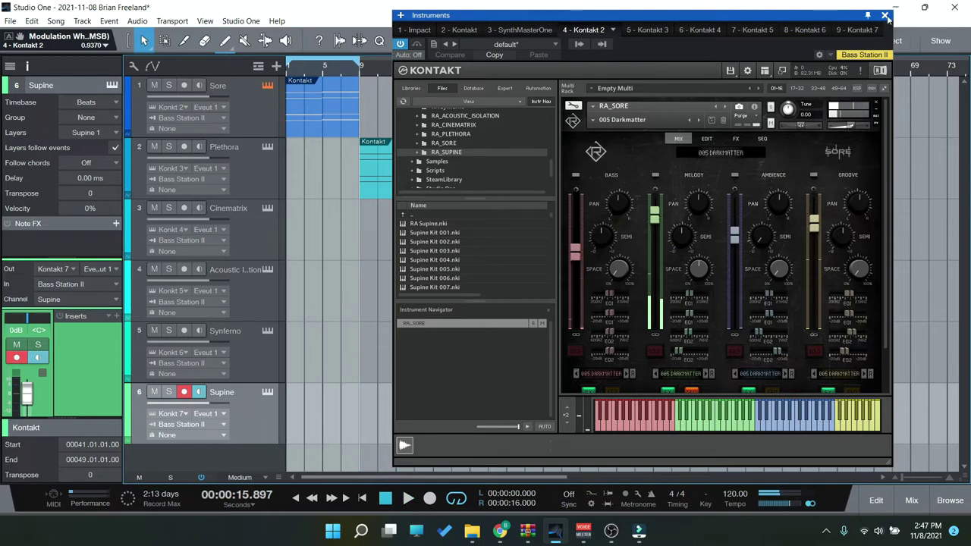
# Step: Switch to the Plethora instrument and play its clip with the 013 Carving snapshot, keeping the clip in view
pyautogui.click(649, 30)
pyautogui.press('space')
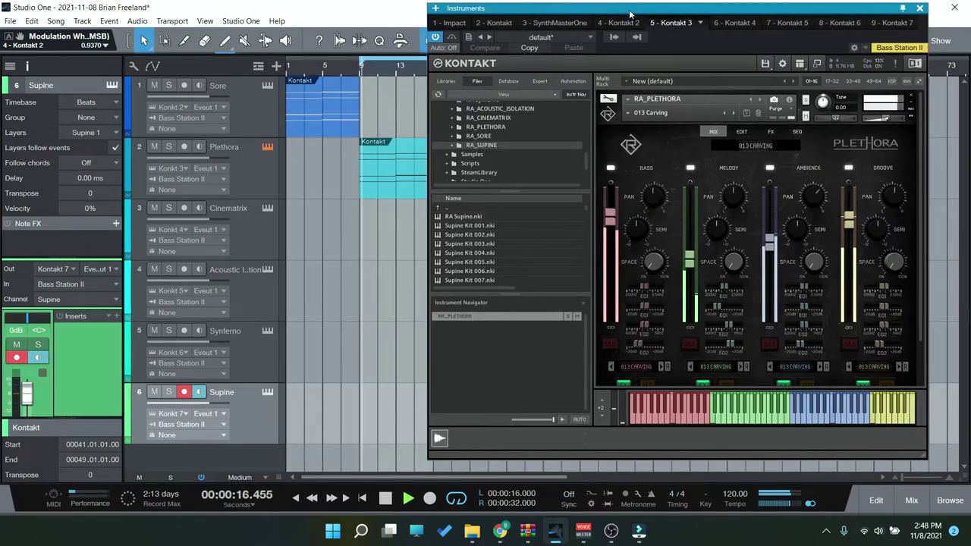
pyautogui.moveTo(637, 14); pyautogui.dragTo(645, 14)
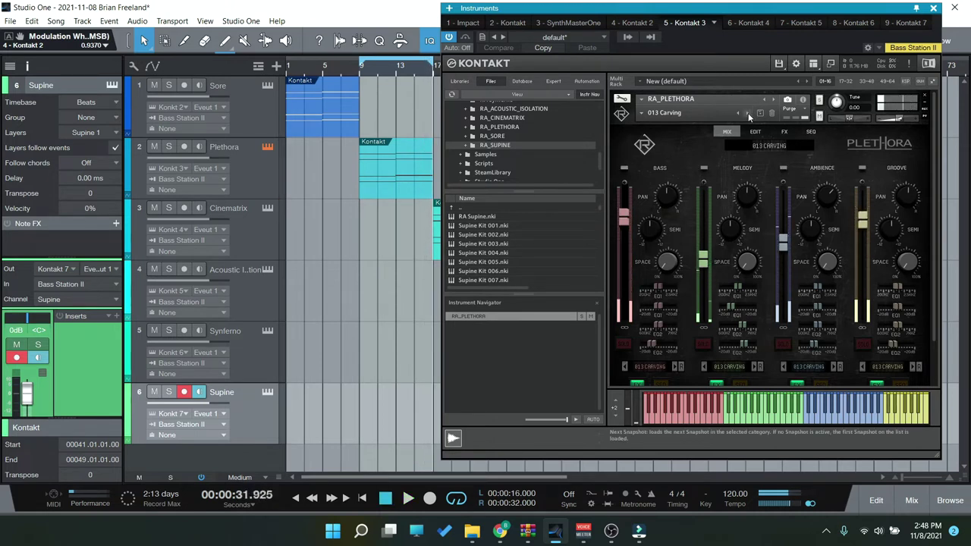
# Step: Load the 014 Steep and 015 Diver snapshots in turn in the Plethora instrument, playing the clip with each
pyautogui.click(748, 113)
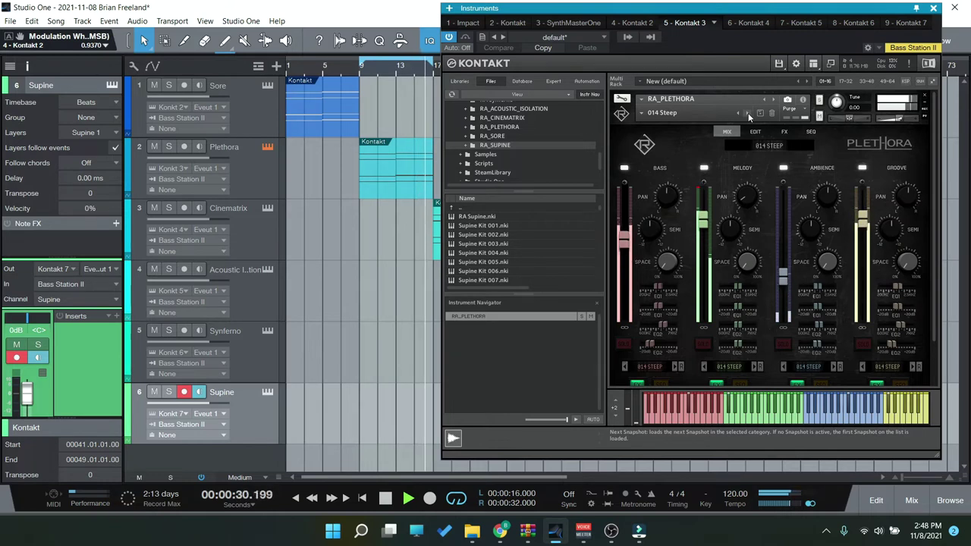
pyautogui.press('space')
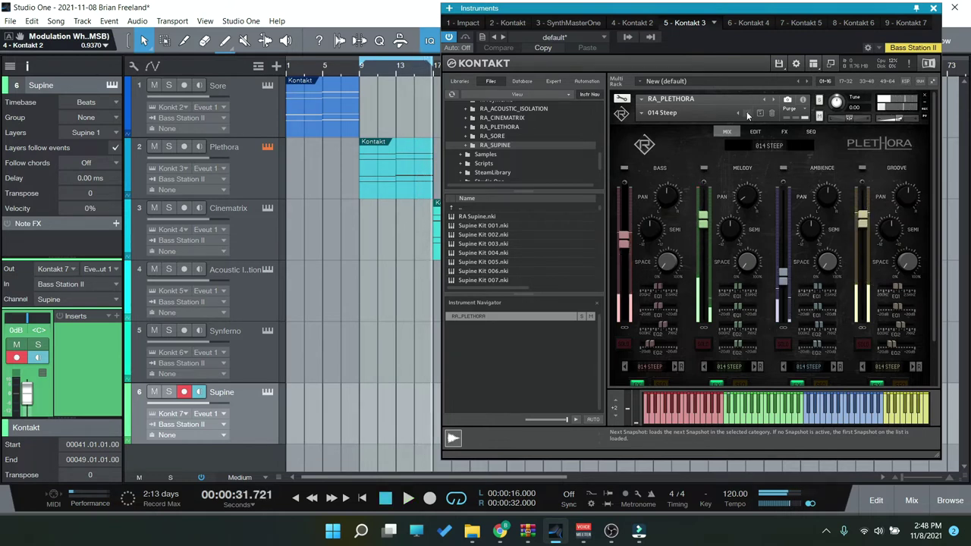
pyautogui.click(747, 115)
pyautogui.press('space')
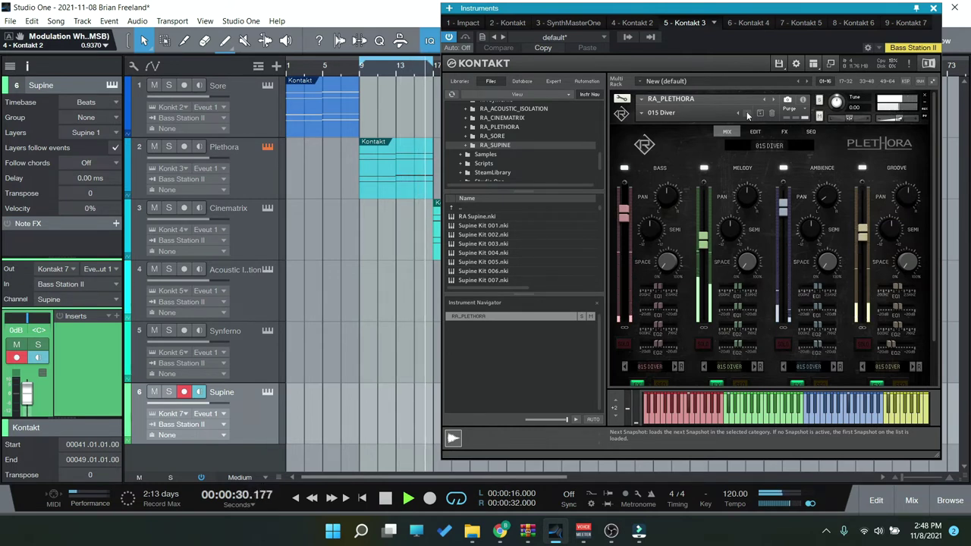
pyautogui.press('space')
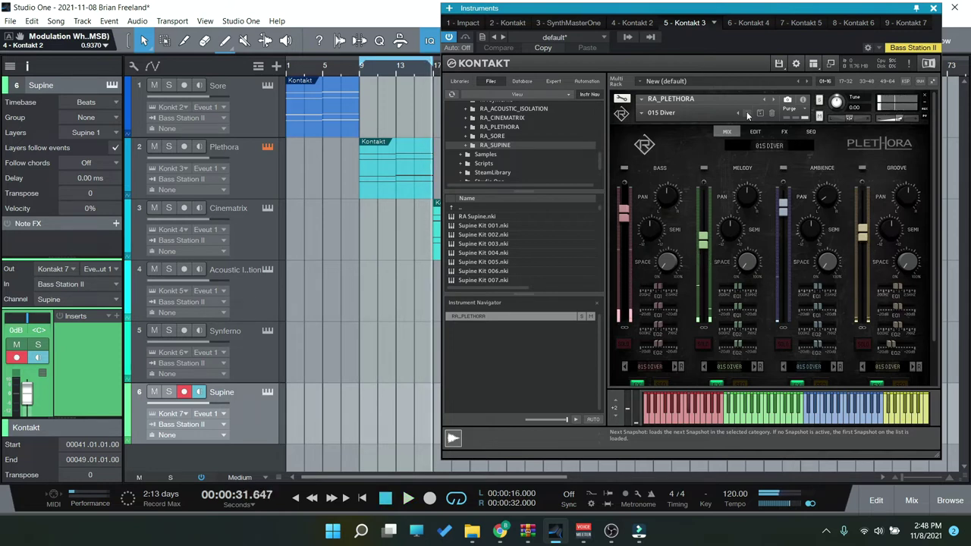
# Step: Load the 016 Deep snapshot in the Plethora instrument and play the clip from its start
pyautogui.click(747, 115)
pyautogui.click(361, 75)
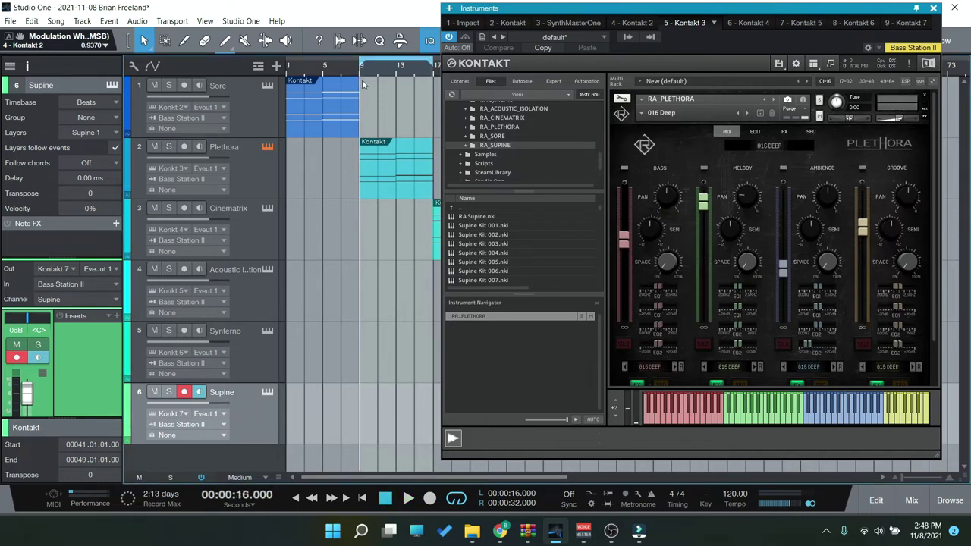
pyautogui.press('space')
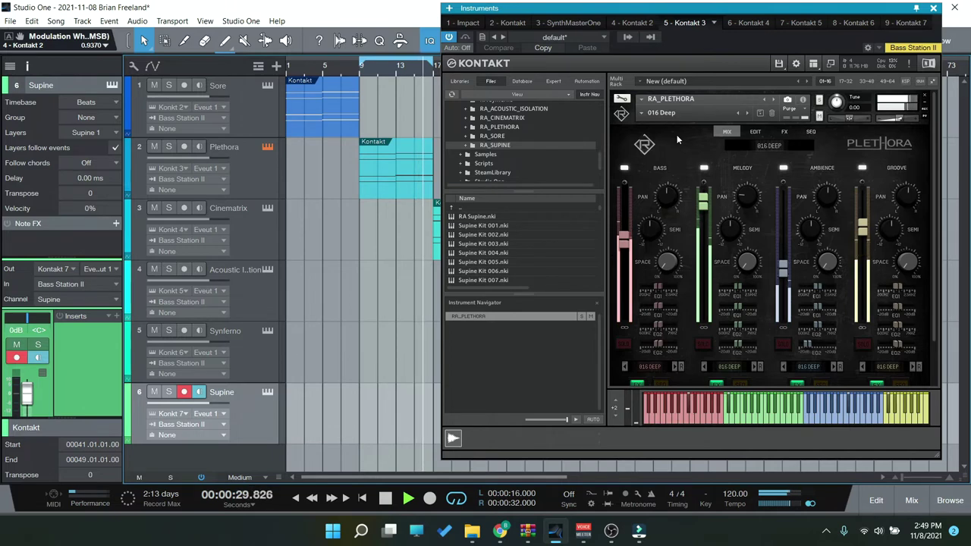
# Step: Switch to the Cinematrix instrument and play its clip with the 041 Seroglow snapshot, keeping the clip in view
pyautogui.click(932, 9)
pyautogui.press('space')
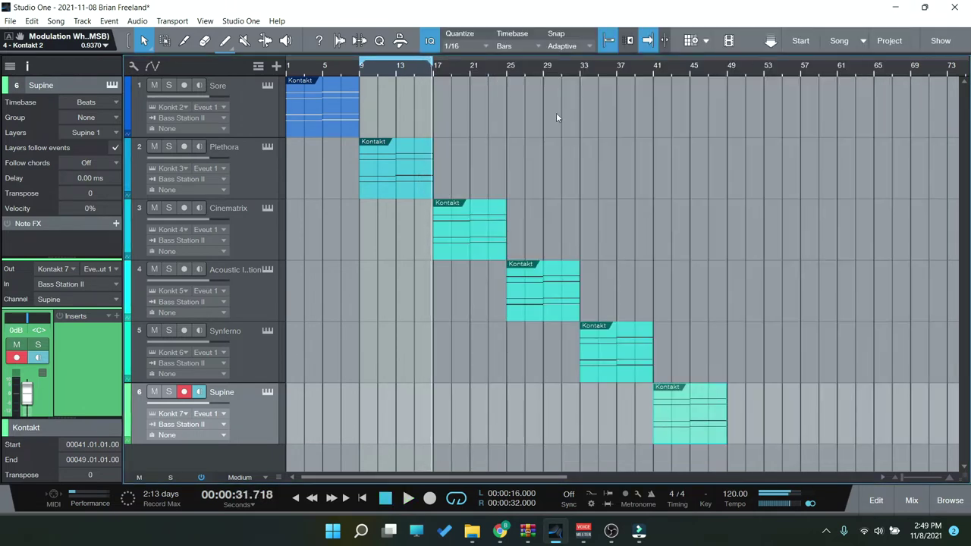
pyautogui.click(470, 227)
pyautogui.press('space')
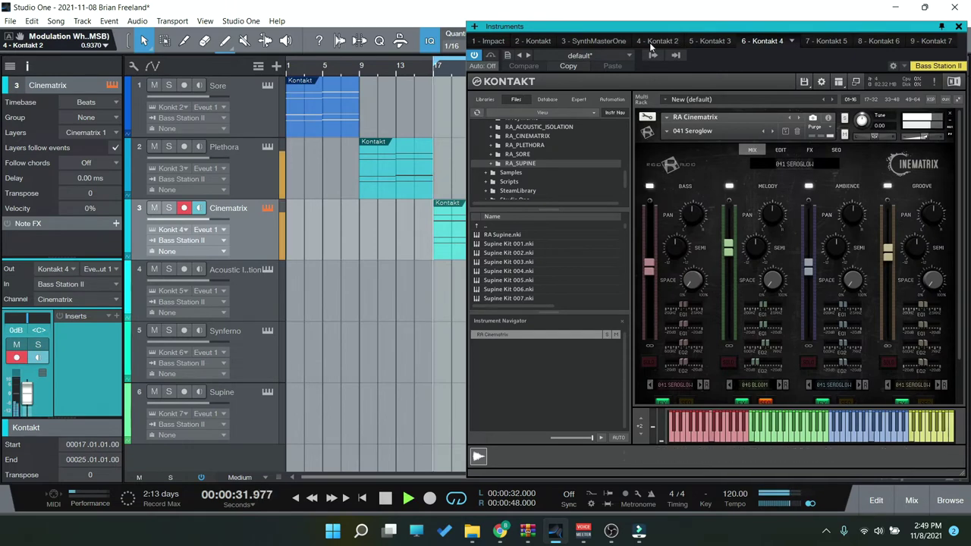
pyautogui.moveTo(663, 32); pyautogui.dragTo(716, 23)
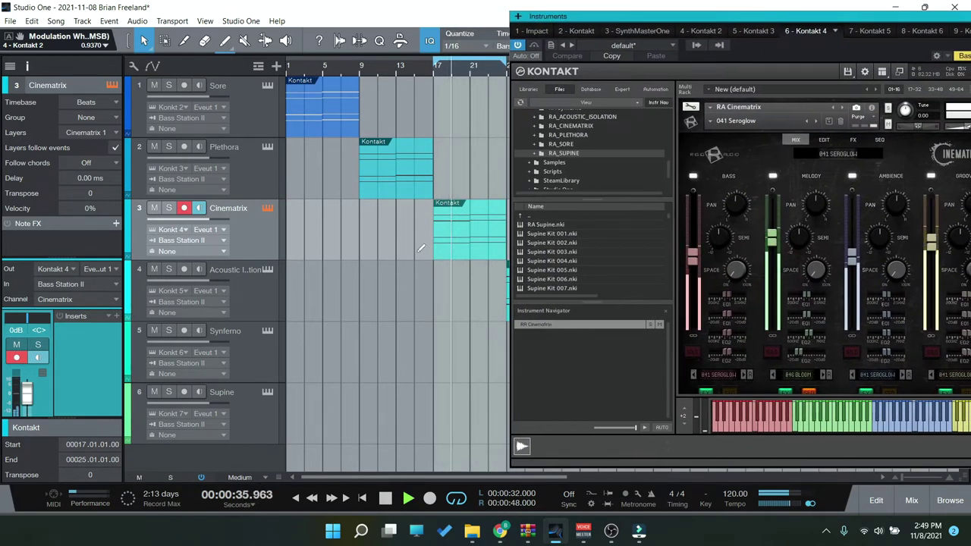
pyautogui.press('w')
pyautogui.moveTo(576, 16); pyautogui.dragTo(517, 13)
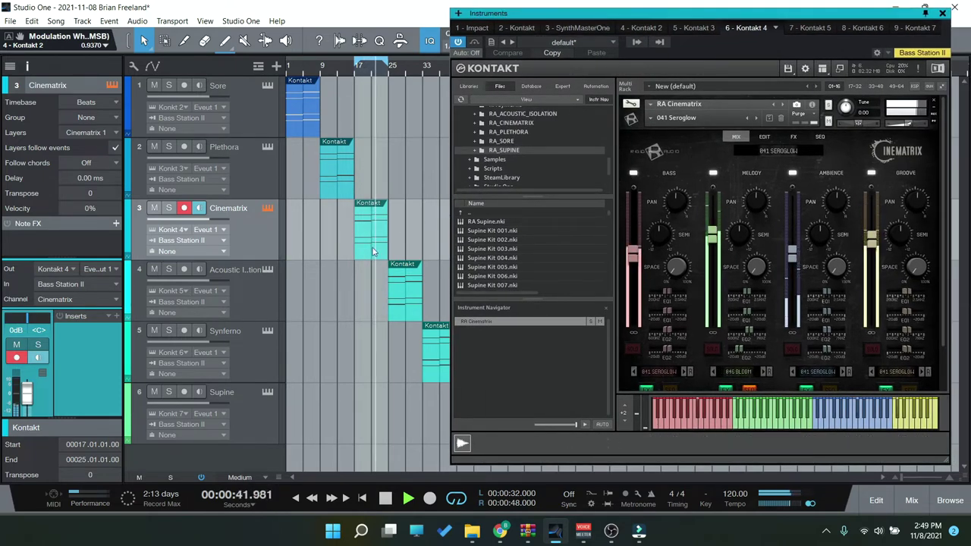
# Step: Show the RA_CINEMATRIX folder, then load the 042 Spacewalk and 043 Arriving snapshots in turn, playing the Cinematrix clip with each
pyautogui.click(512, 123)
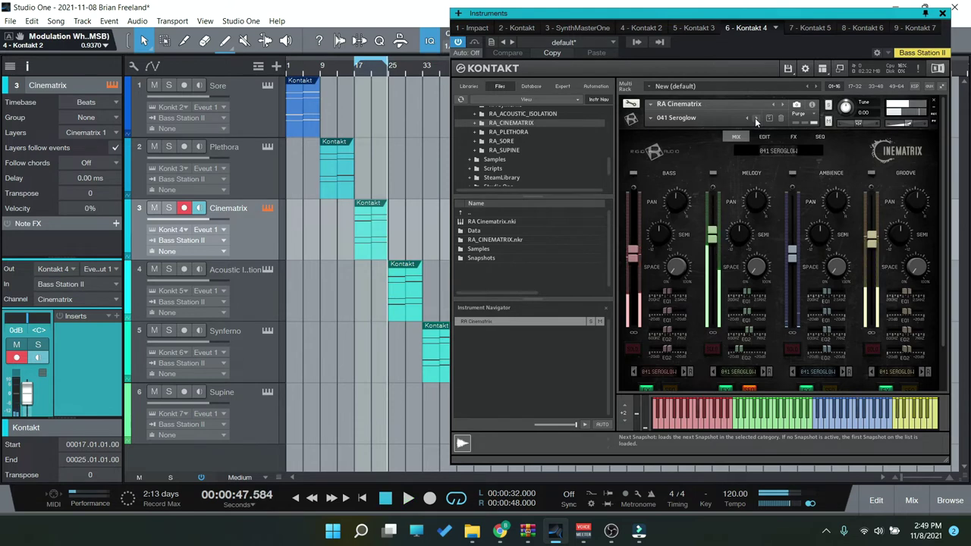
pyautogui.click(755, 118)
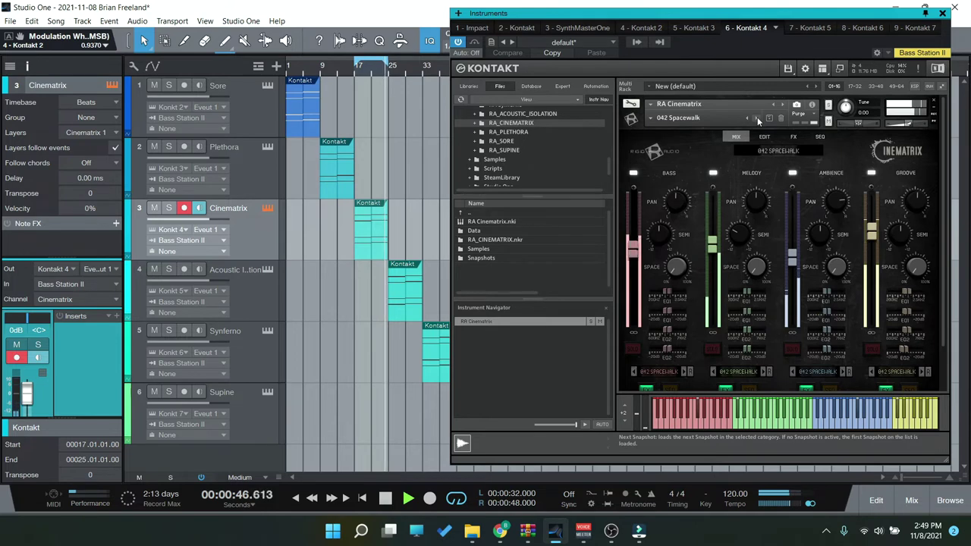
pyautogui.click(757, 119)
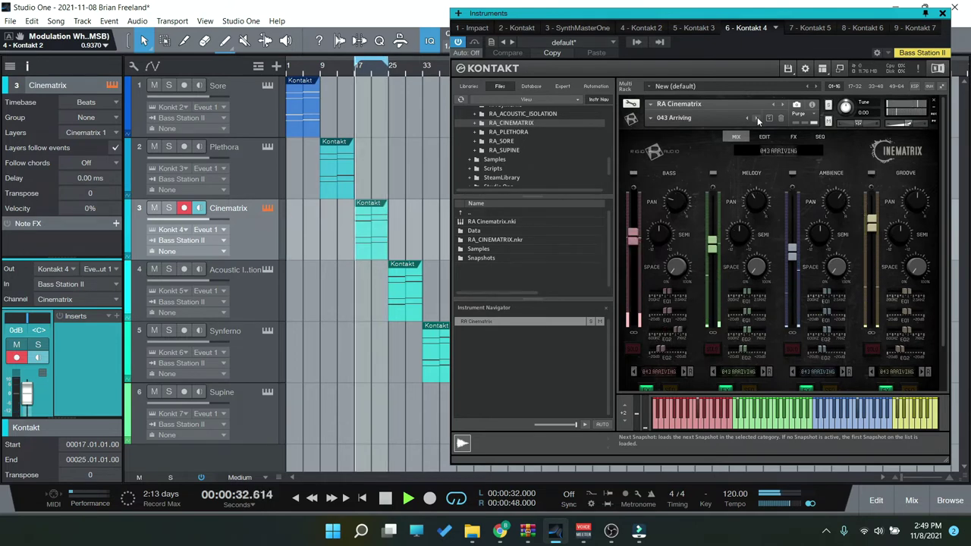
pyautogui.click(354, 72)
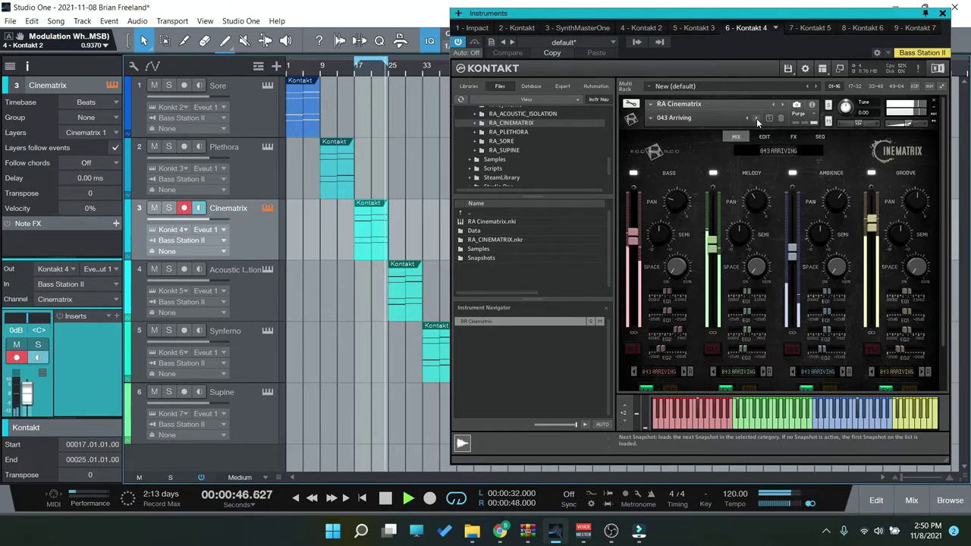
pyautogui.press('space')
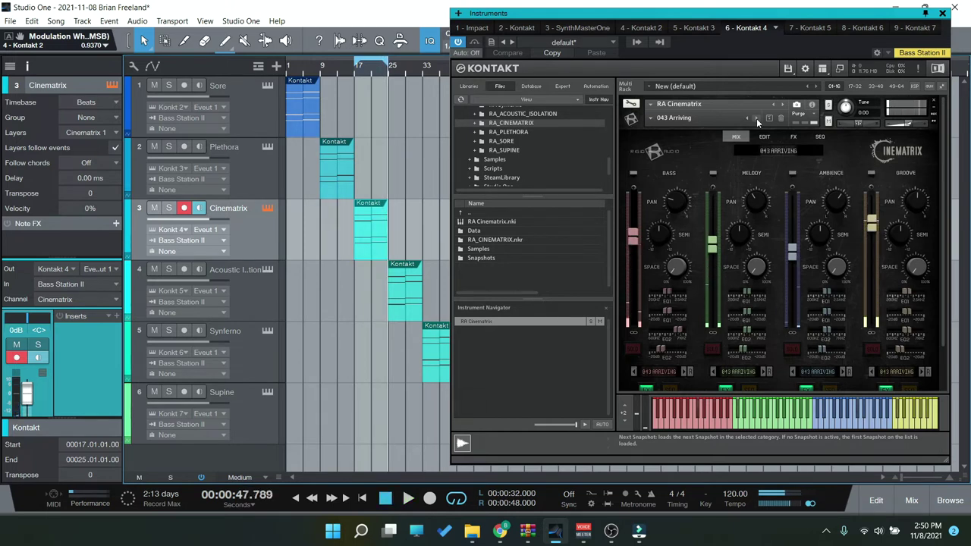
# Step: Load the 044 Gradiate and 045 Atronis snapshots in turn in the Cinematrix instrument, playing the clip with each
pyautogui.click(757, 118)
pyautogui.press('space')
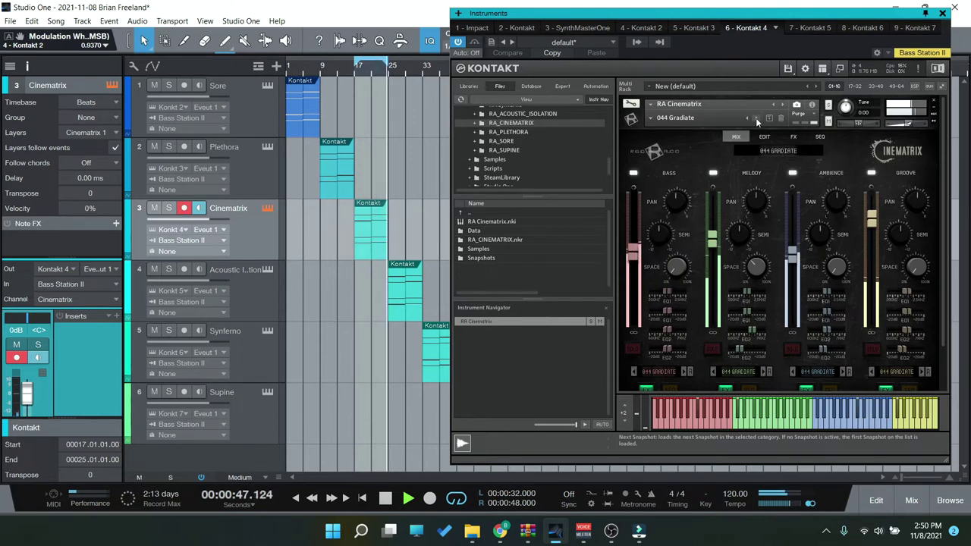
pyautogui.click(755, 117)
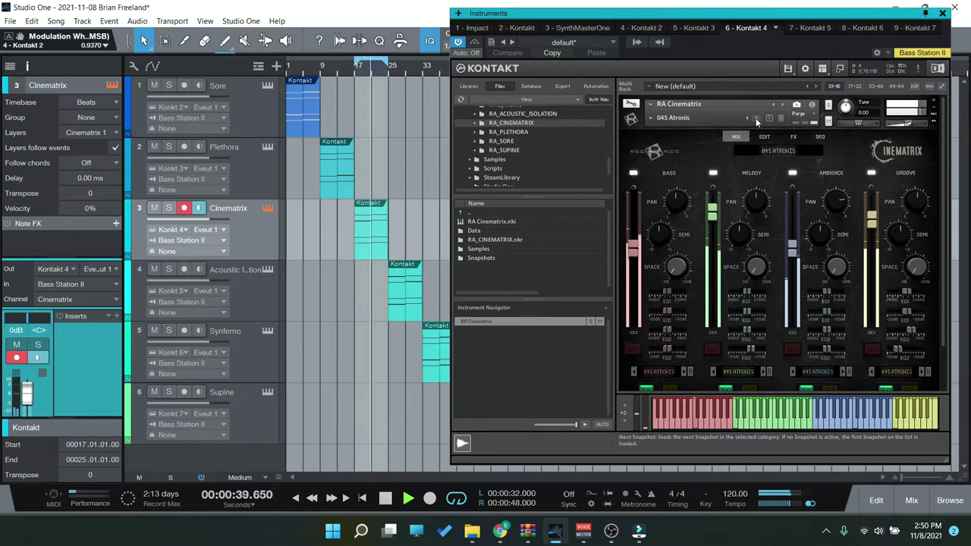
# Step: Move the loop range to the Acoustic Isolation clip at bars 25 to 33 and open that track's instrument
pyautogui.click(942, 13)
pyautogui.press('e')
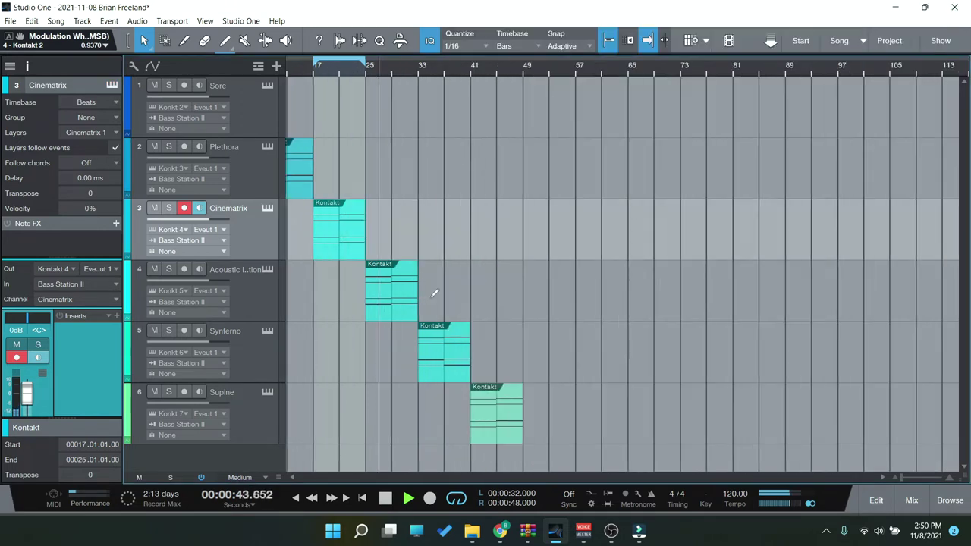
pyautogui.hscroll(-2, 387, 477)
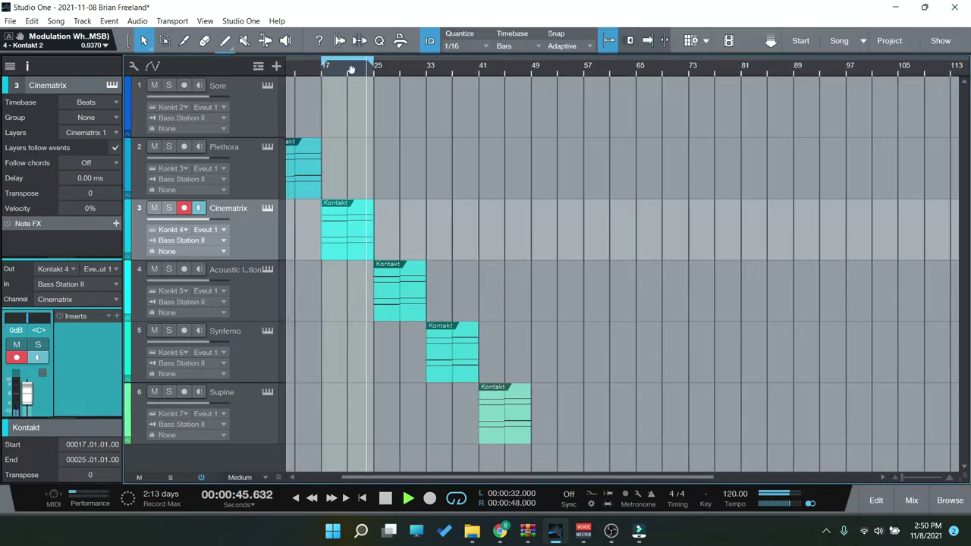
pyautogui.moveTo(351, 70); pyautogui.dragTo(404, 70)
pyautogui.click(268, 270)
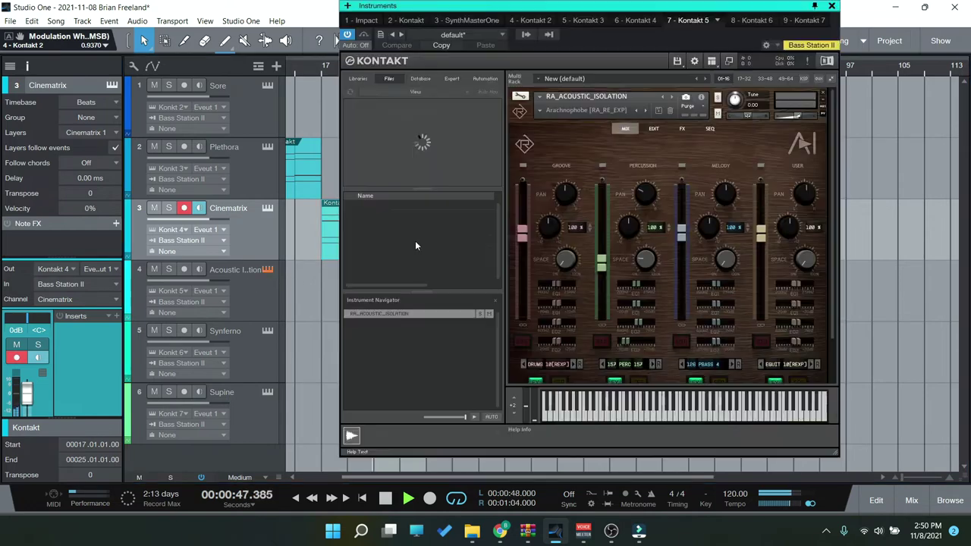
# Step: Load the Distant Screamer guitar snapshot in Acoustic Isolation and play the clip, keeping it in view beside the instrument window
pyautogui.click(541, 111)
pyautogui.moveTo(574, 117)
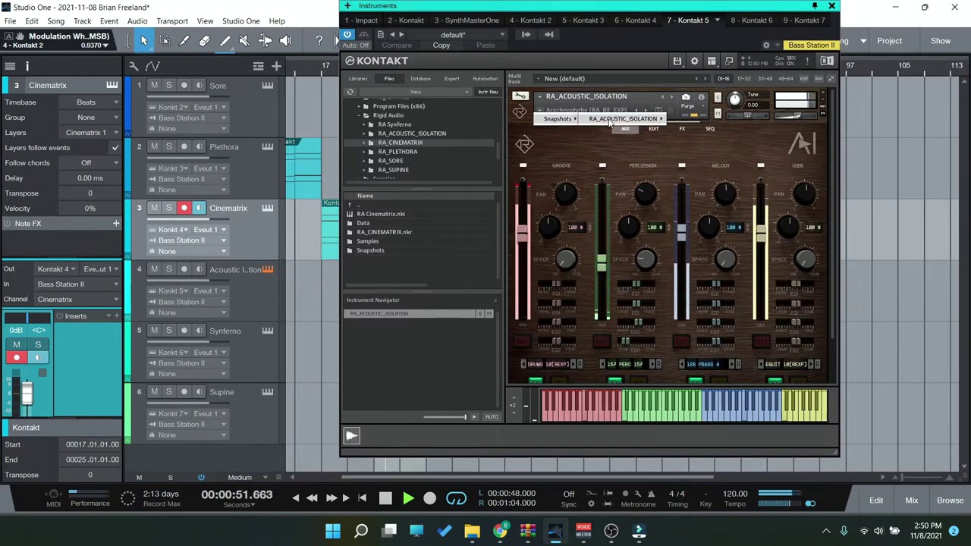
pyautogui.moveTo(628, 122)
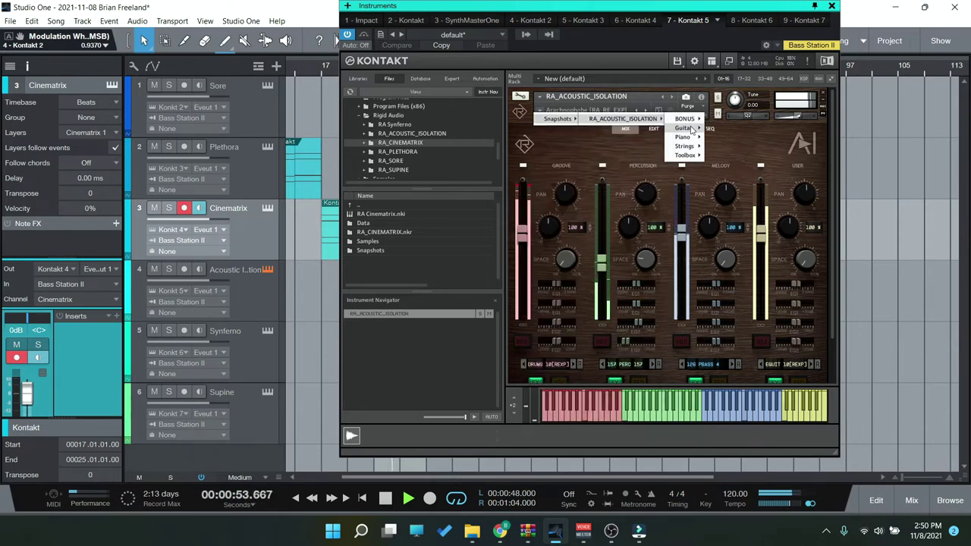
pyautogui.moveTo(687, 128)
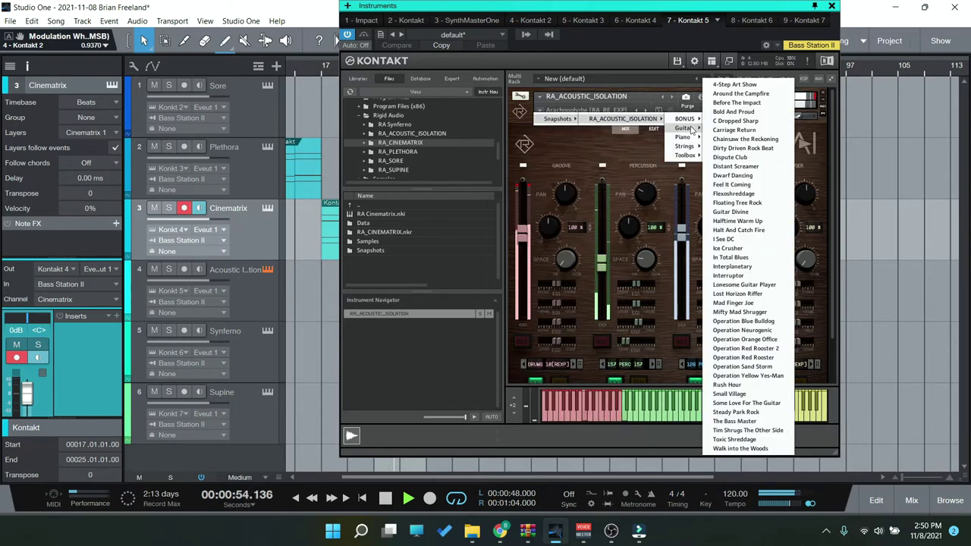
pyautogui.click(736, 166)
pyautogui.moveTo(563, 8); pyautogui.dragTo(663, 18)
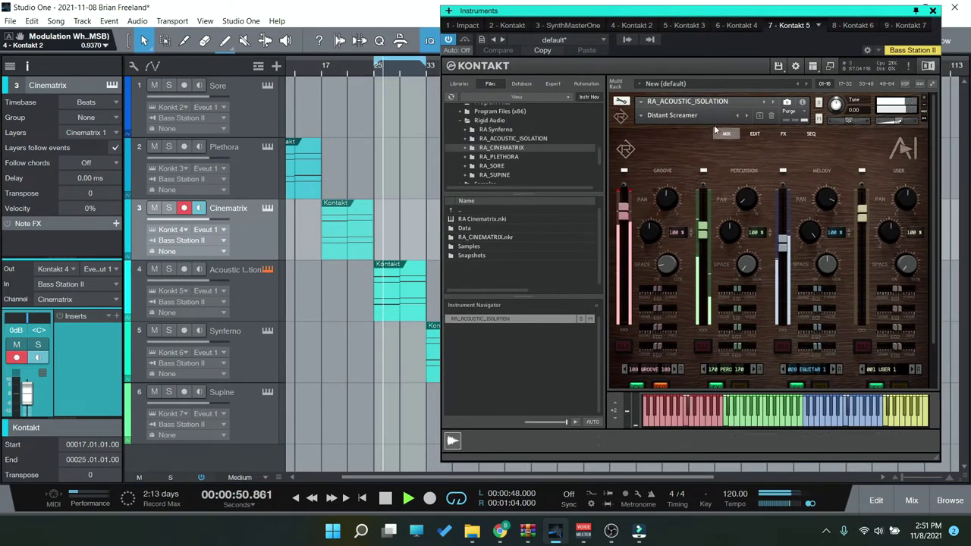
# Step: Load the Atomic Keys Electric A piano snapshot in Acoustic Isolation and play the clip from its start
pyautogui.click(641, 116)
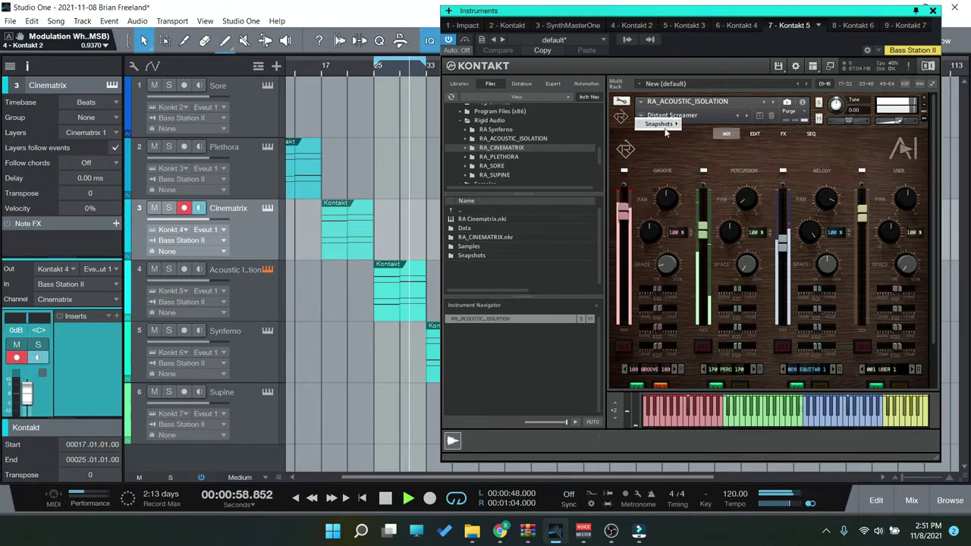
pyautogui.moveTo(661, 124)
pyautogui.moveTo(716, 125)
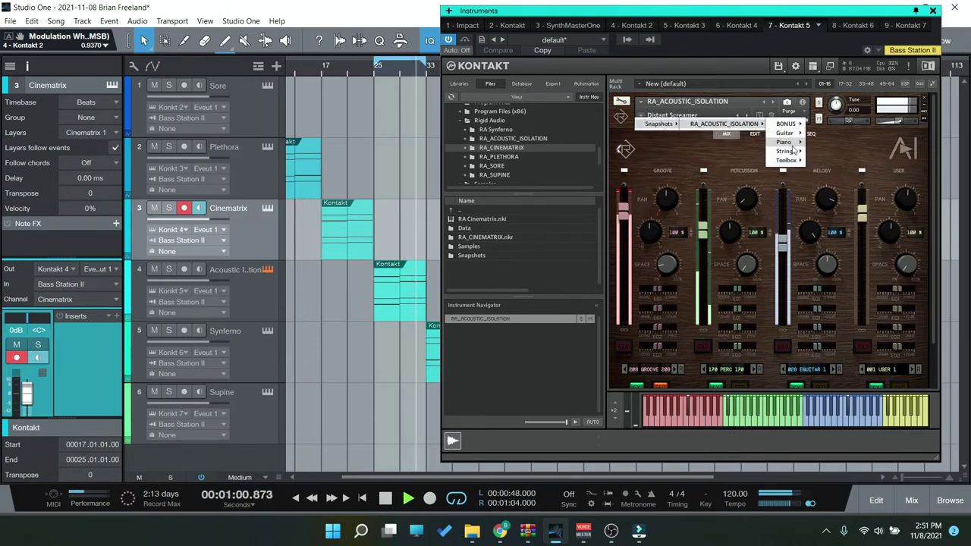
pyautogui.moveTo(784, 142)
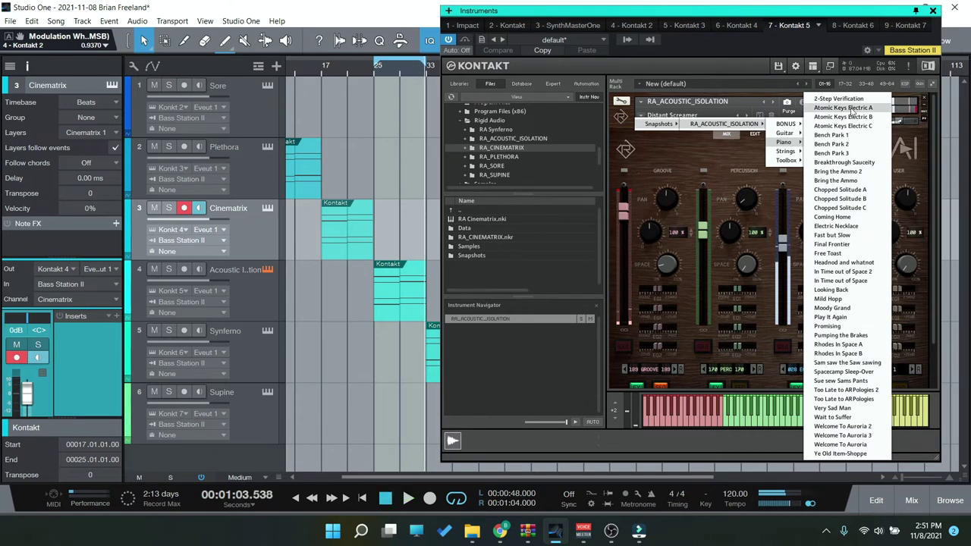
pyautogui.click(852, 110)
pyautogui.click(375, 71)
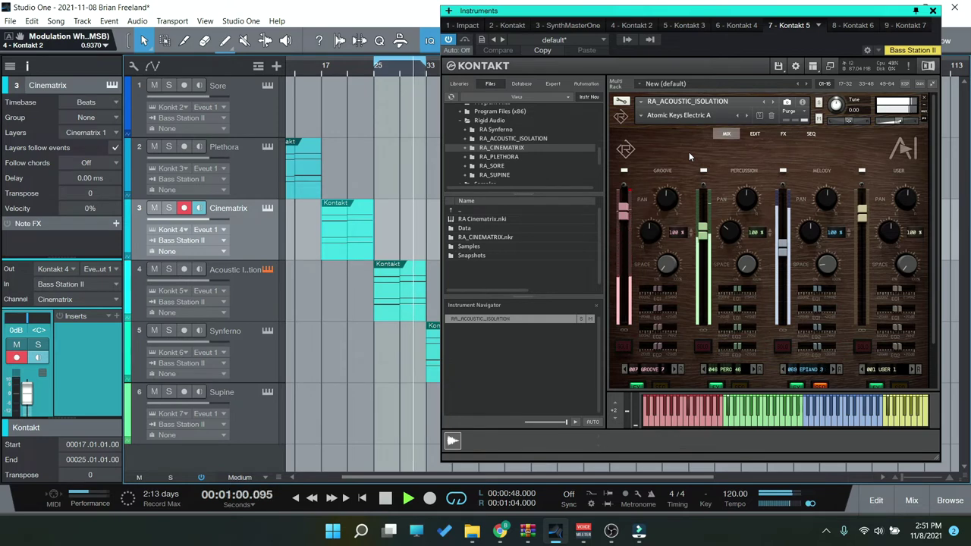
# Step: Load the Cinematic Affairs 1 strings snapshot in Acoustic Isolation and play the clip
pyautogui.click(641, 115)
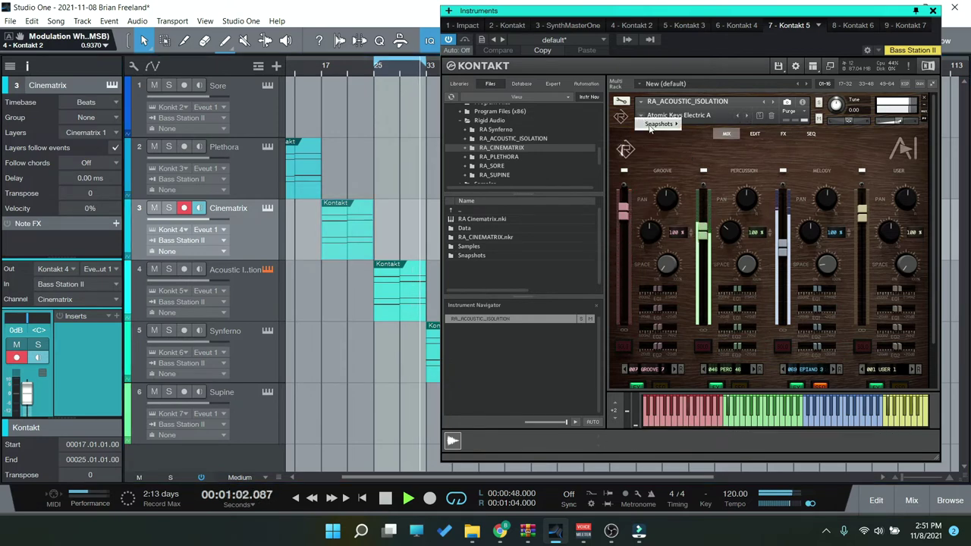
pyautogui.moveTo(660, 124)
pyautogui.moveTo(724, 126)
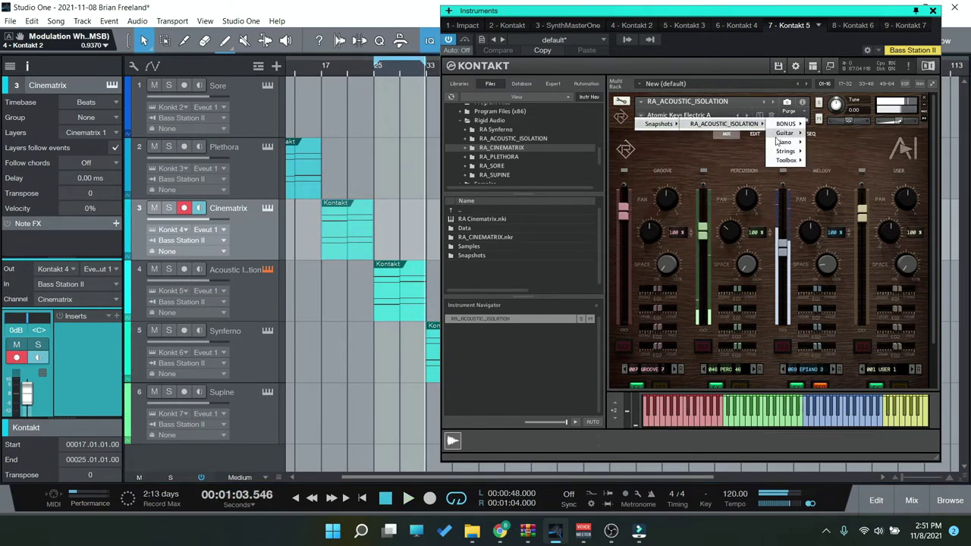
pyautogui.moveTo(786, 152)
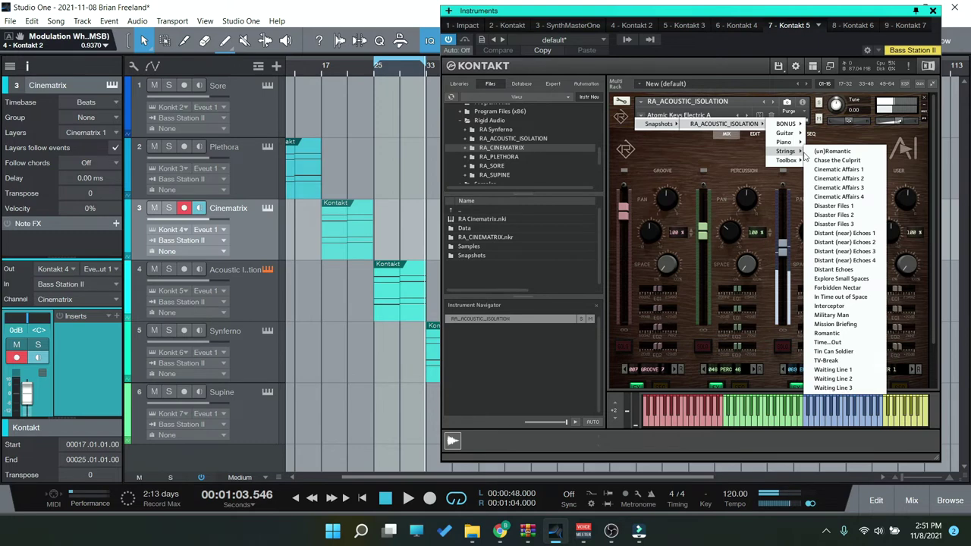
pyautogui.click(838, 169)
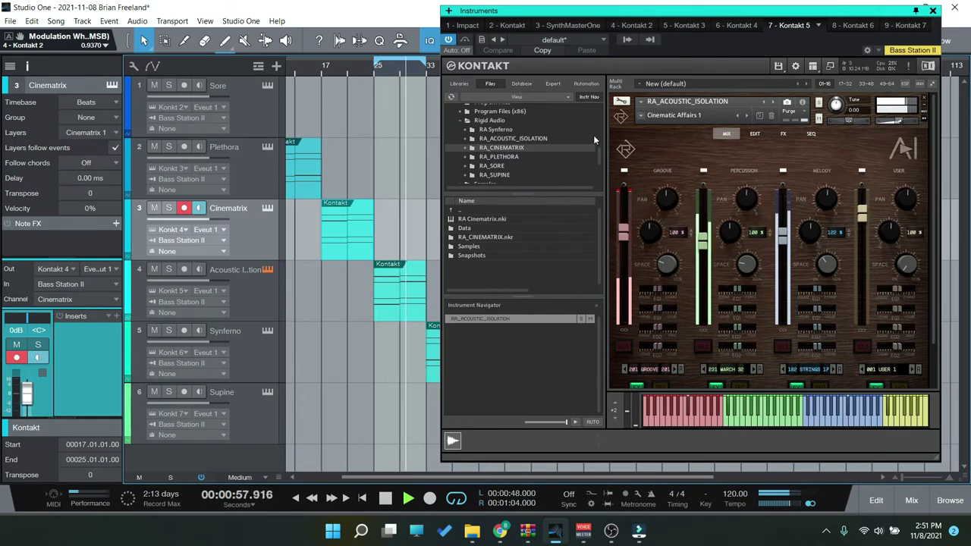
# Step: Load the Faulty Machine toolbox snapshot in Acoustic Isolation and play the clip
pyautogui.click(641, 115)
pyautogui.moveTo(662, 124)
pyautogui.moveTo(720, 124)
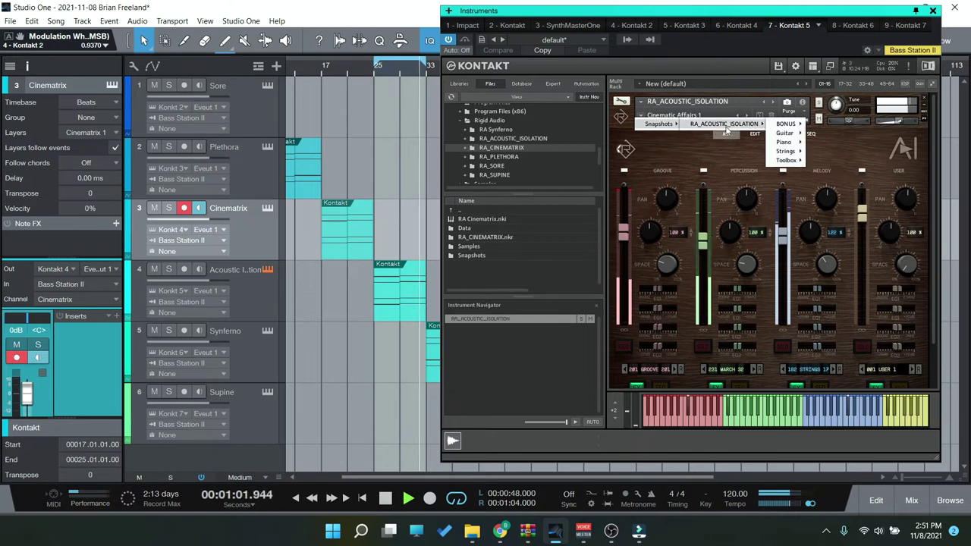
pyautogui.moveTo(796, 160)
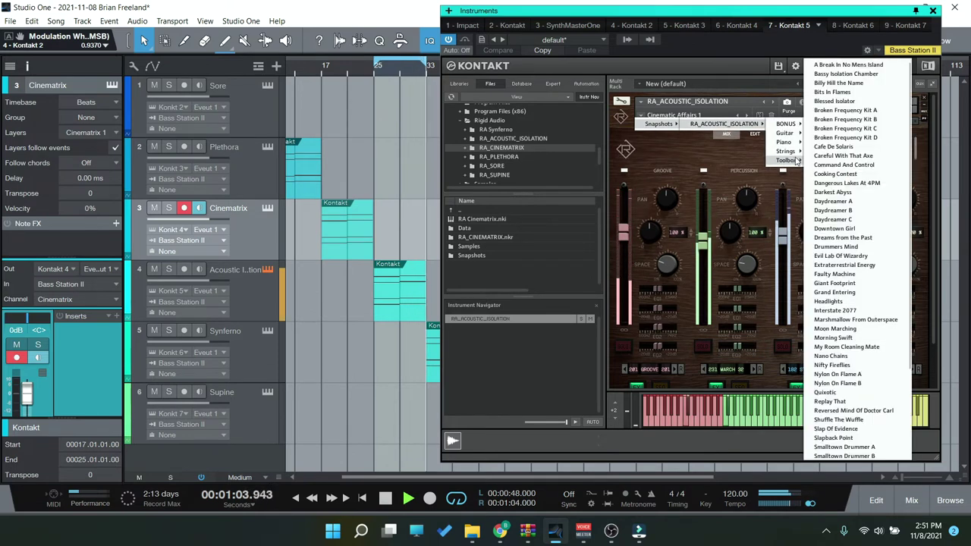
pyautogui.click(840, 274)
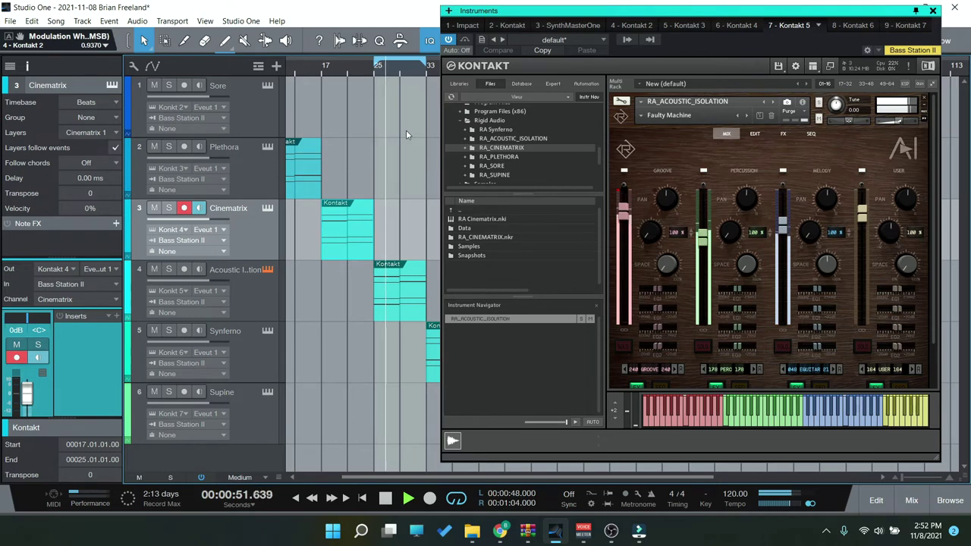
# Step: Move the loop range to the Synferno clip at bars 33 to 41 and open that track's instrument
pyautogui.scroll(-2, 396, 324)
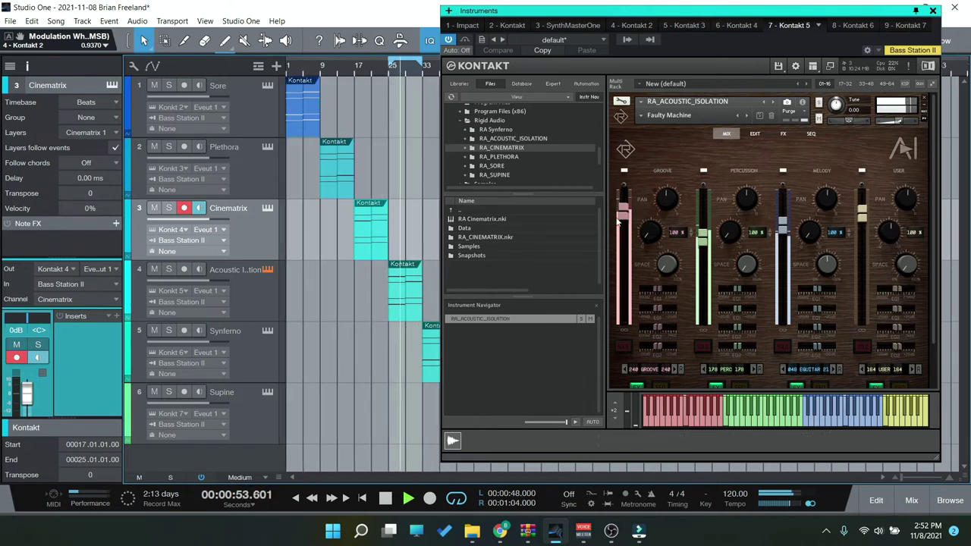
pyautogui.click(537, 234)
pyautogui.scroll(2, 538, 234)
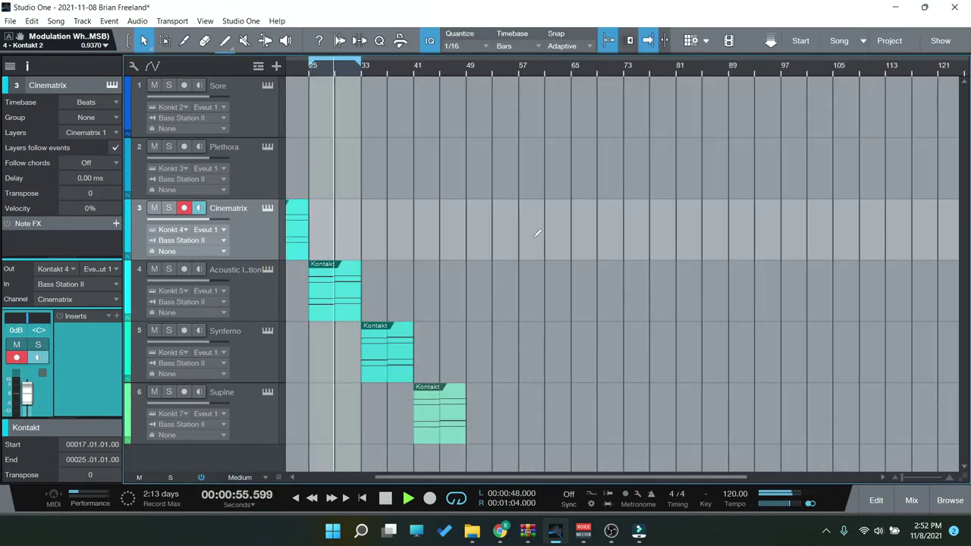
pyautogui.moveTo(328, 66); pyautogui.dragTo(381, 66)
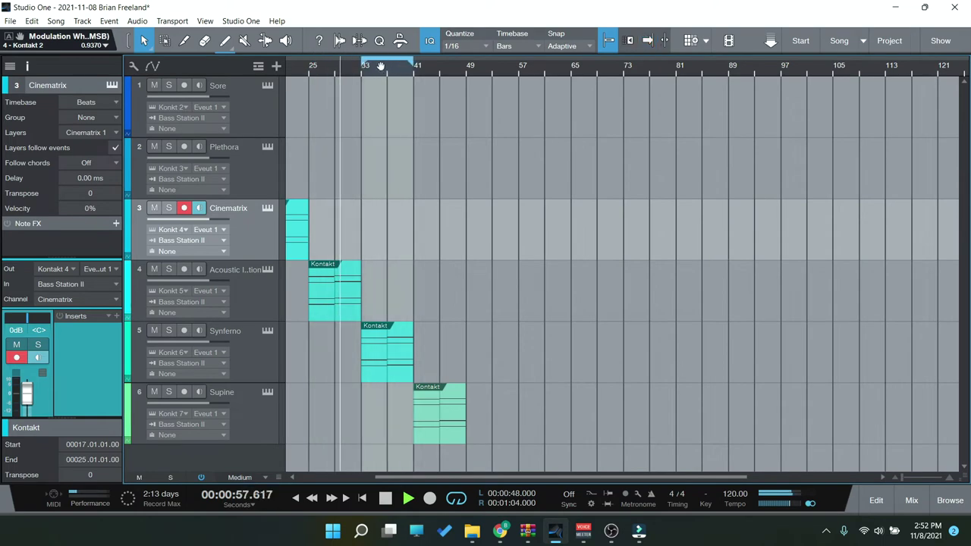
pyautogui.click(265, 330)
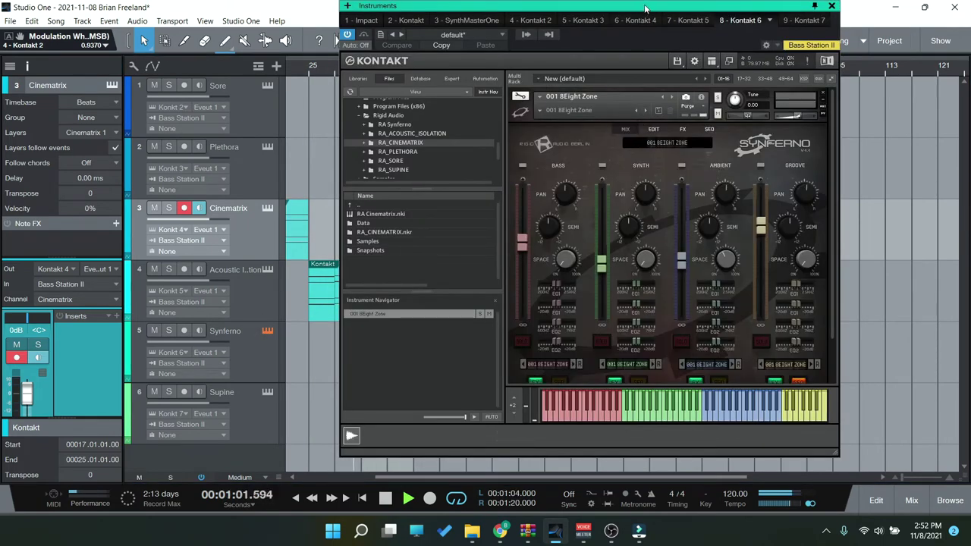
# Step: Reposition the instrument window clear of the clips and load 002 A Moment in Synferno
pyautogui.moveTo(645, 7); pyautogui.dragTo(757, 11)
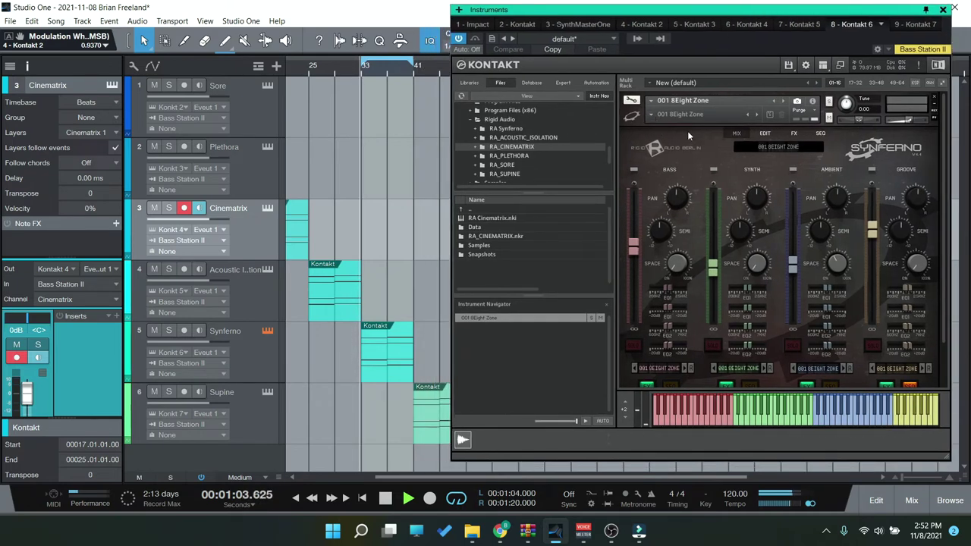
pyautogui.click(783, 104)
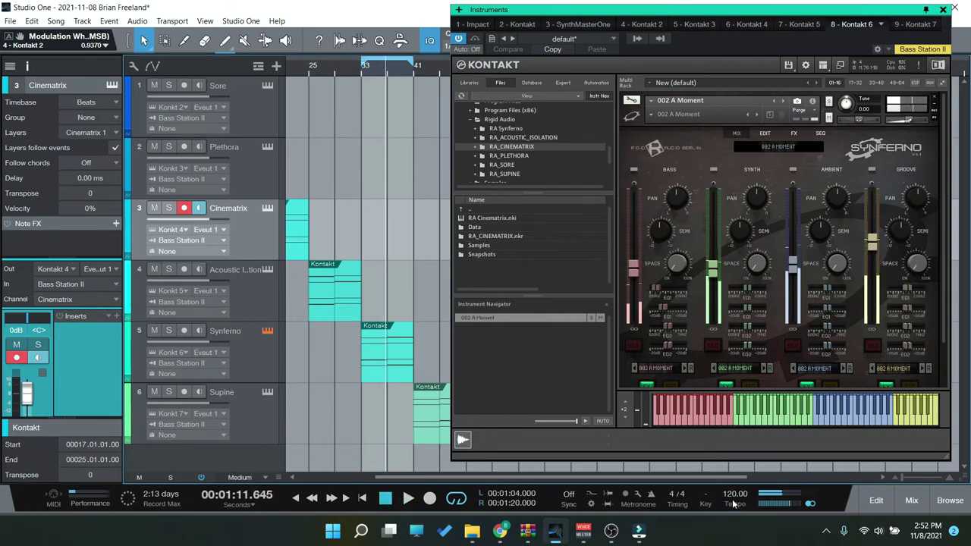
# Step: Set the song tempo to 137 and play the Synferno clip from bar 33
pyautogui.moveTo(734, 505); pyautogui.dragTo(425, 162)
pyautogui.click(342, 73)
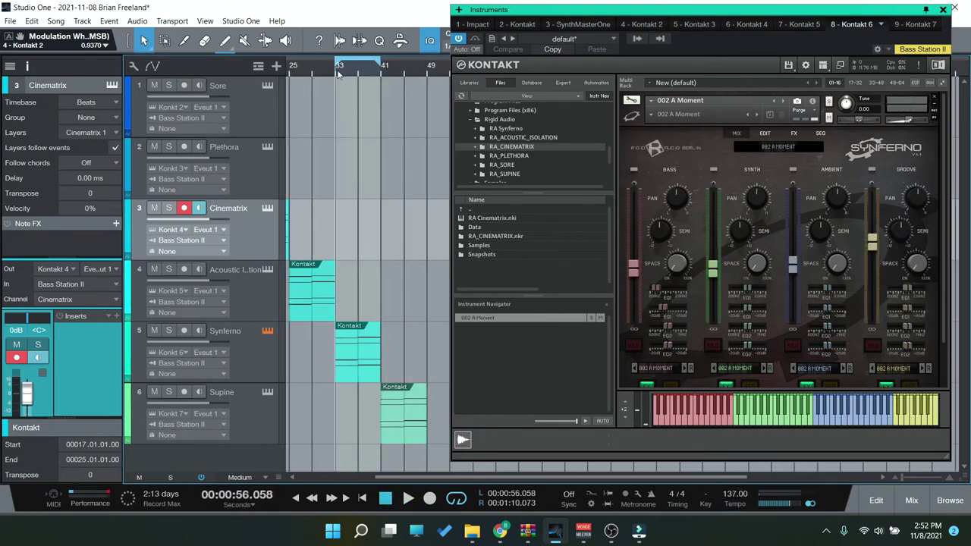
pyautogui.press('space')
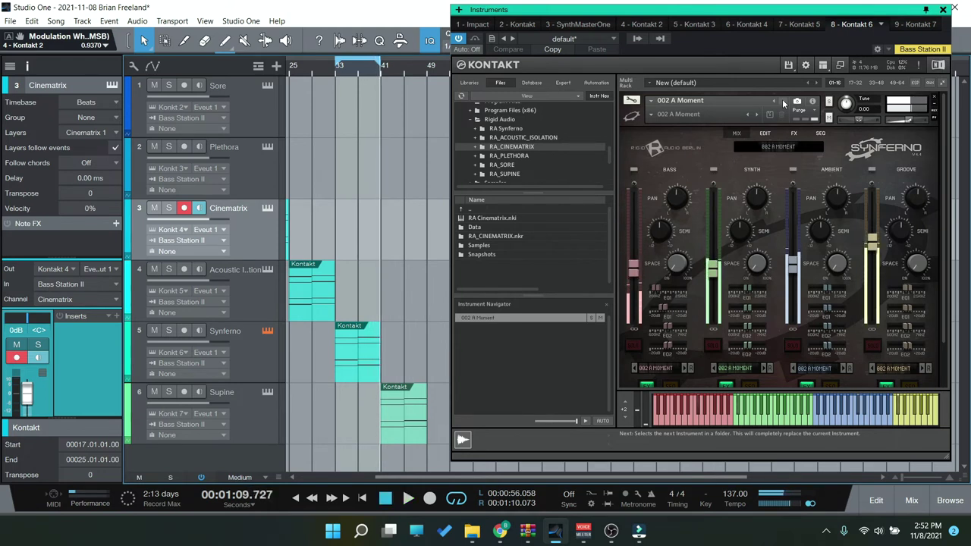
# Step: Load 003 Abflug in Synferno and play the clip from bar 33
pyautogui.click(784, 101)
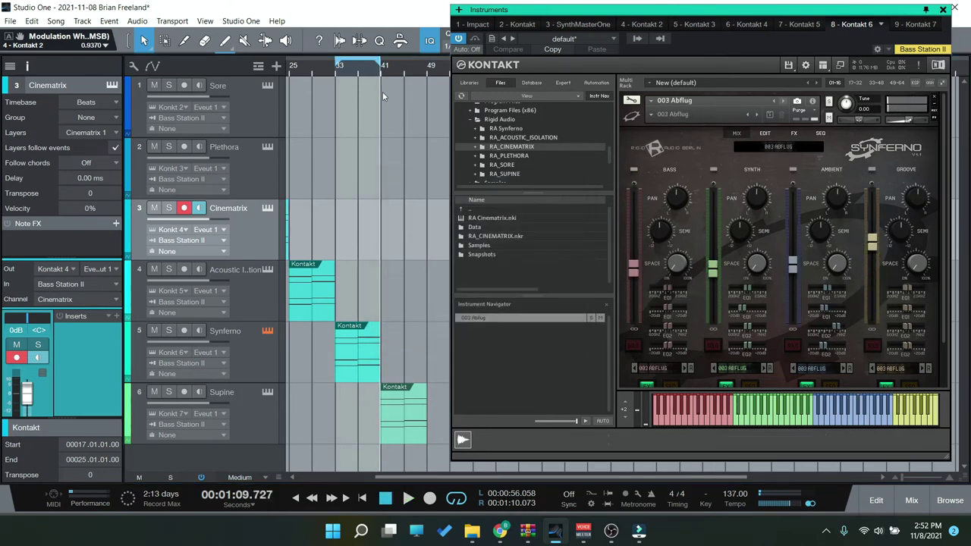
pyautogui.press('space')
pyautogui.click(337, 76)
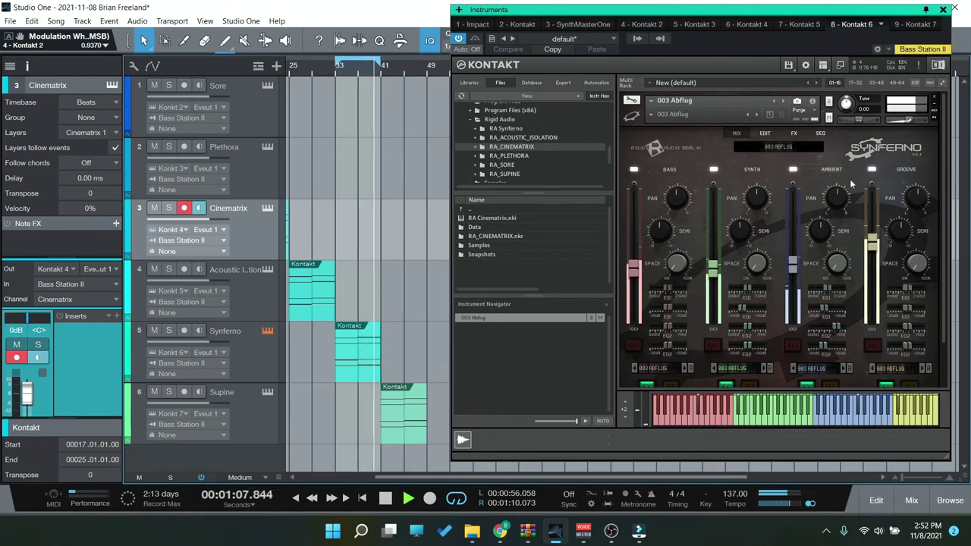
pyautogui.press('space')
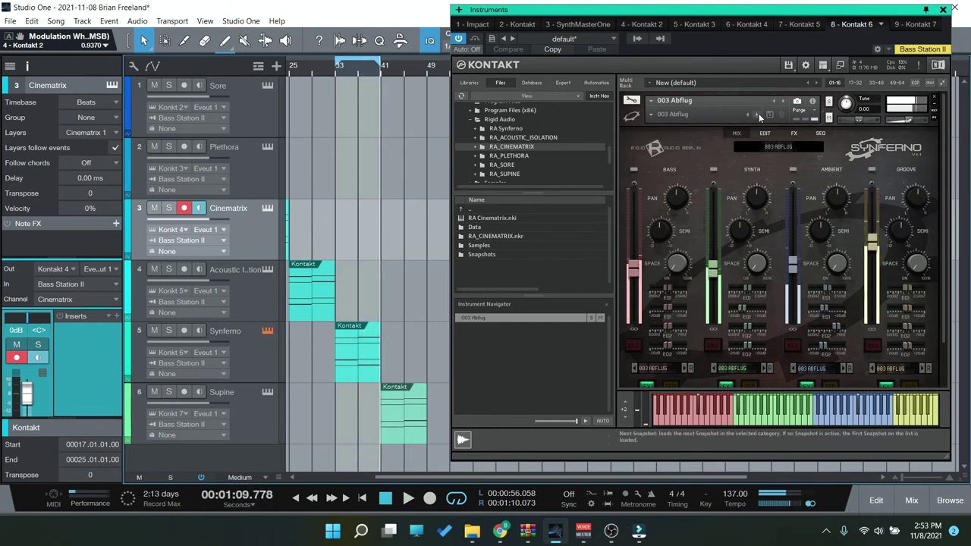
# Step: Load Synferno's 004 Abomination and 005 Abortion in turn, playing the clip with each
pyautogui.click(787, 102)
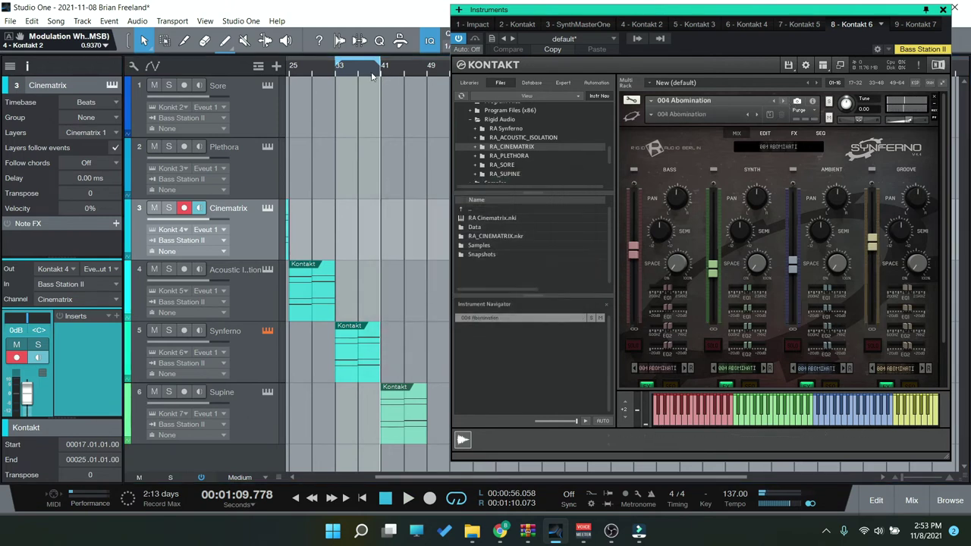
pyautogui.press('space')
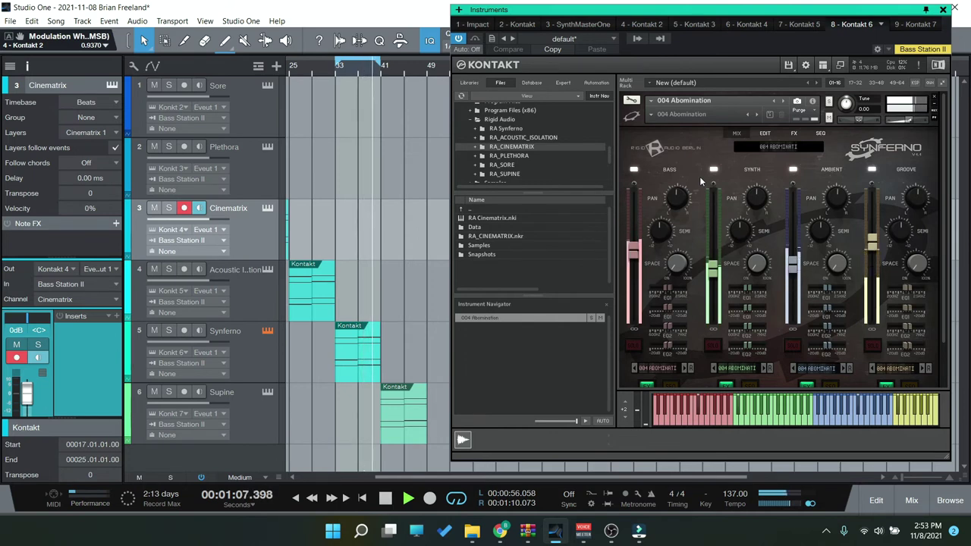
pyautogui.moveTo(542, 478); pyautogui.dragTo(584, 473)
pyautogui.press('space')
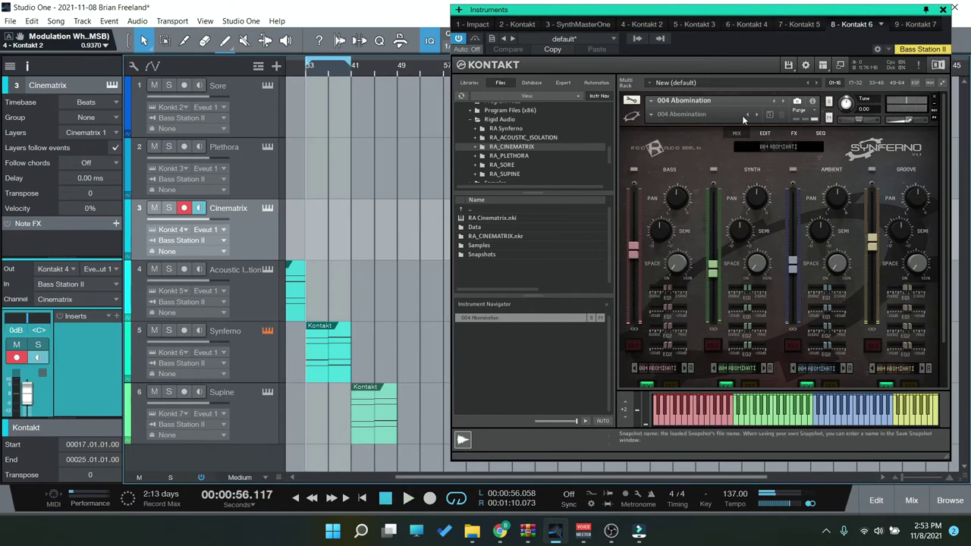
pyautogui.click(782, 100)
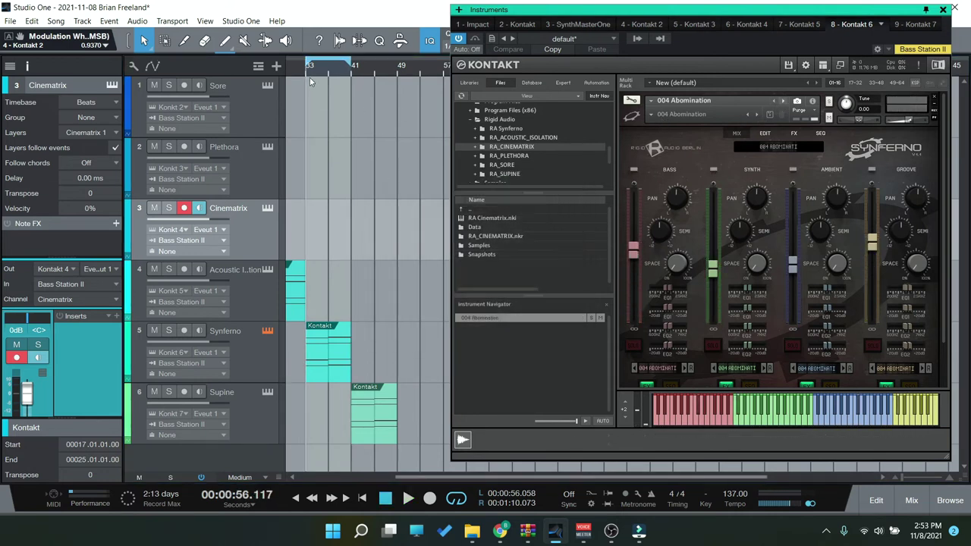
pyautogui.press('space')
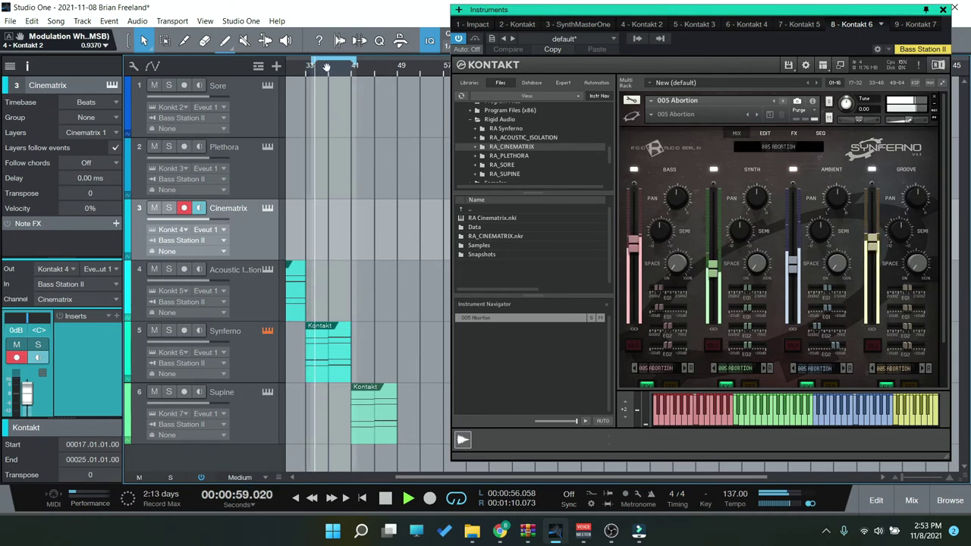
# Step: Move the loop range to the Supine clip at bars 41 to 49 and open that track's instrument
pyautogui.moveTo(328, 67); pyautogui.dragTo(374, 69)
pyautogui.scroll(2, 325, 374)
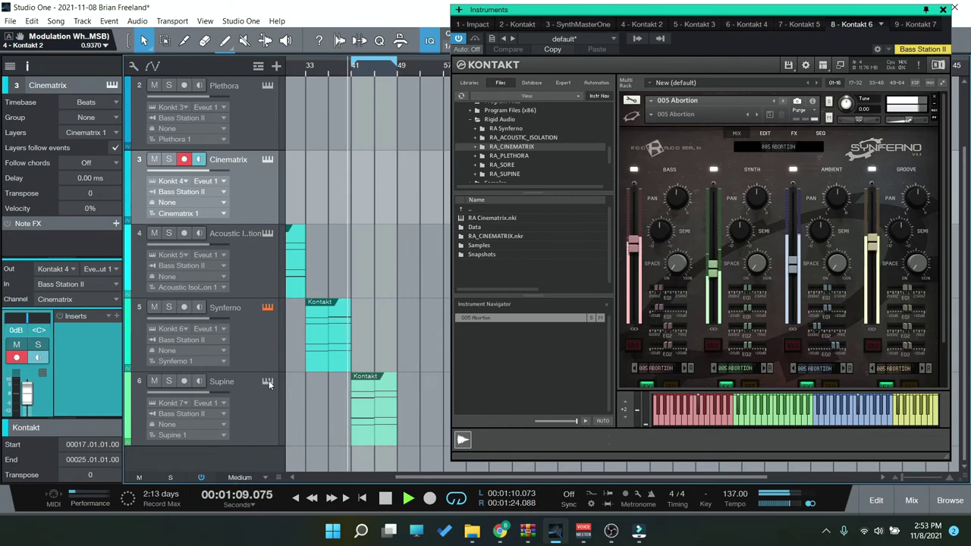
pyautogui.click(268, 382)
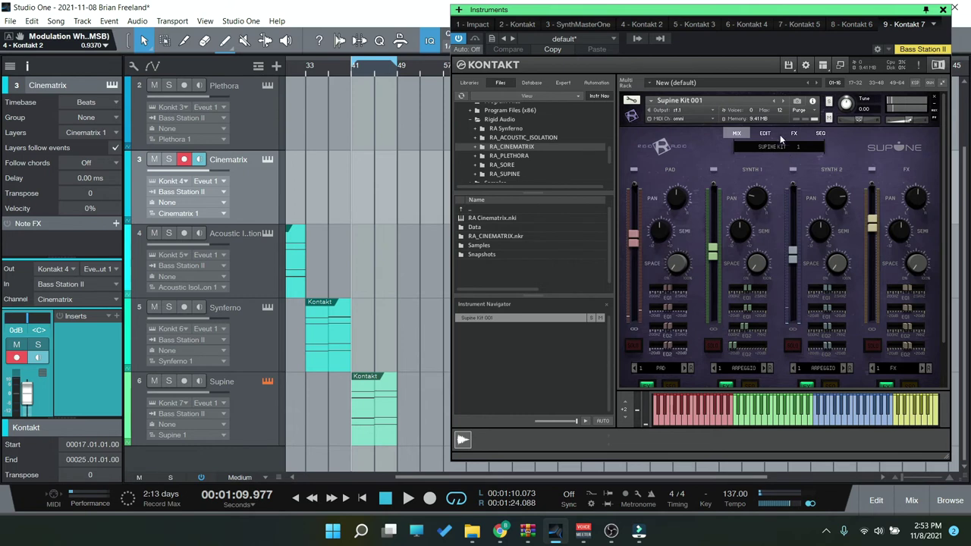
# Step: Step through Supine Kit 002 and Supine Kit 003 and audition the clip
pyautogui.click(784, 101)
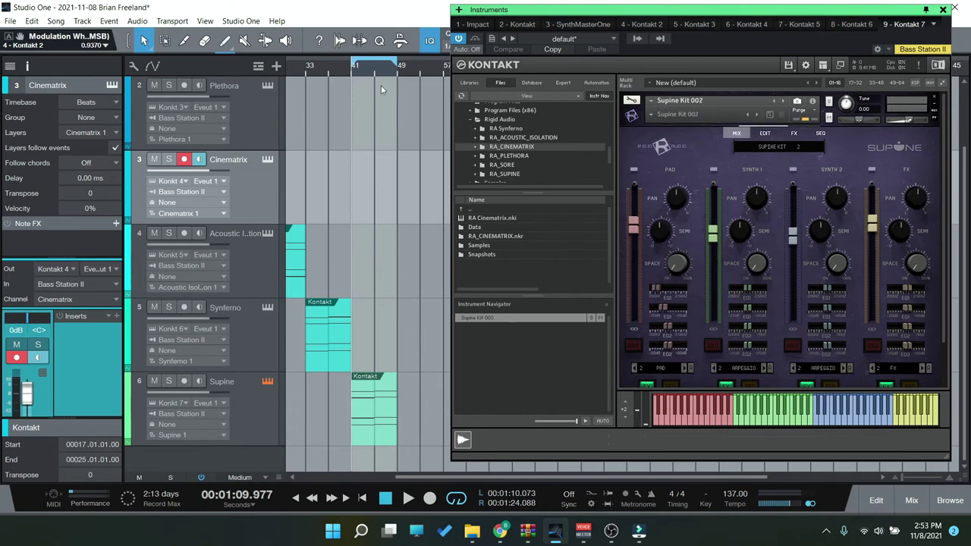
pyautogui.press('space')
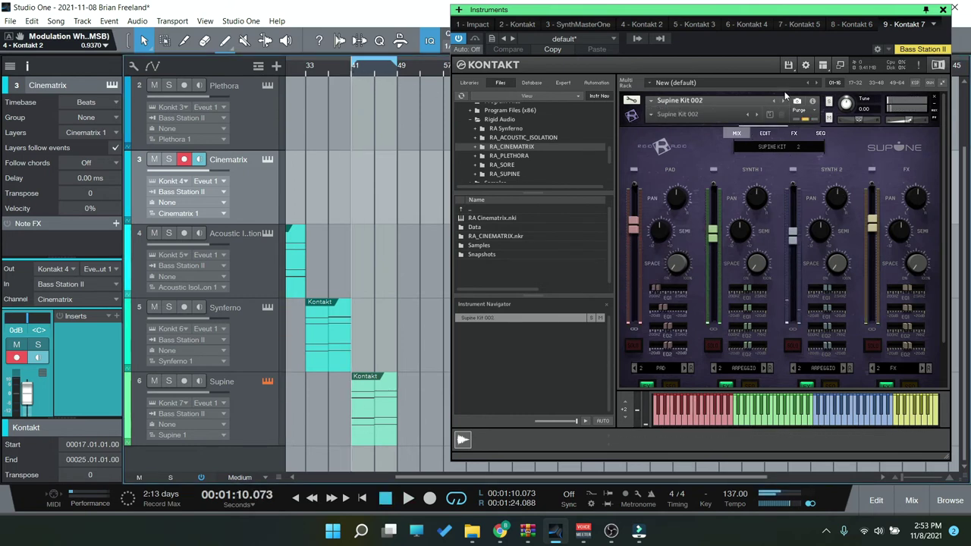
pyautogui.press('space')
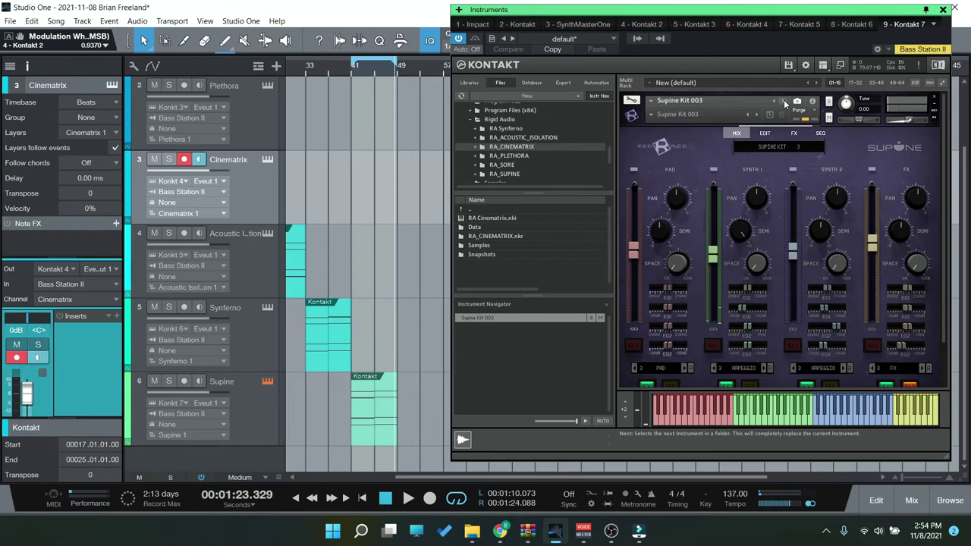
# Step: Advance to Supine Kit 005 and play the clip from bar 41
pyautogui.click(786, 102)
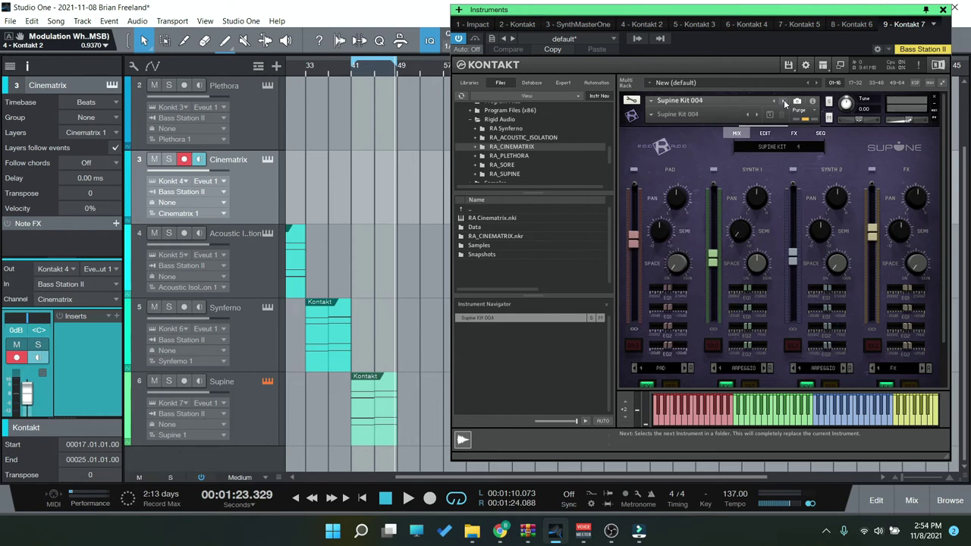
pyautogui.click(785, 103)
pyautogui.click(354, 74)
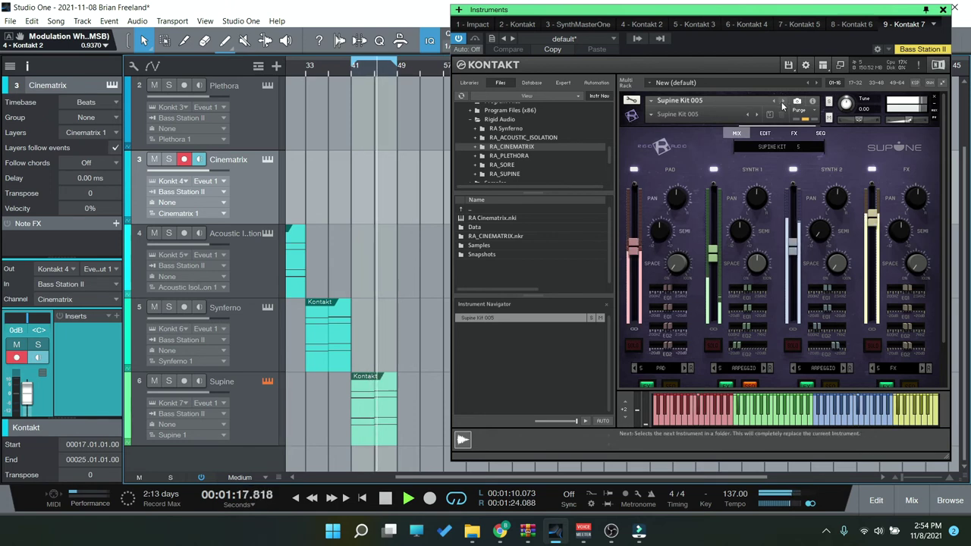
# Step: Browse the RA_SUPINE folder and replace the loaded kit with Supine Kit 087
pyautogui.click(516, 173)
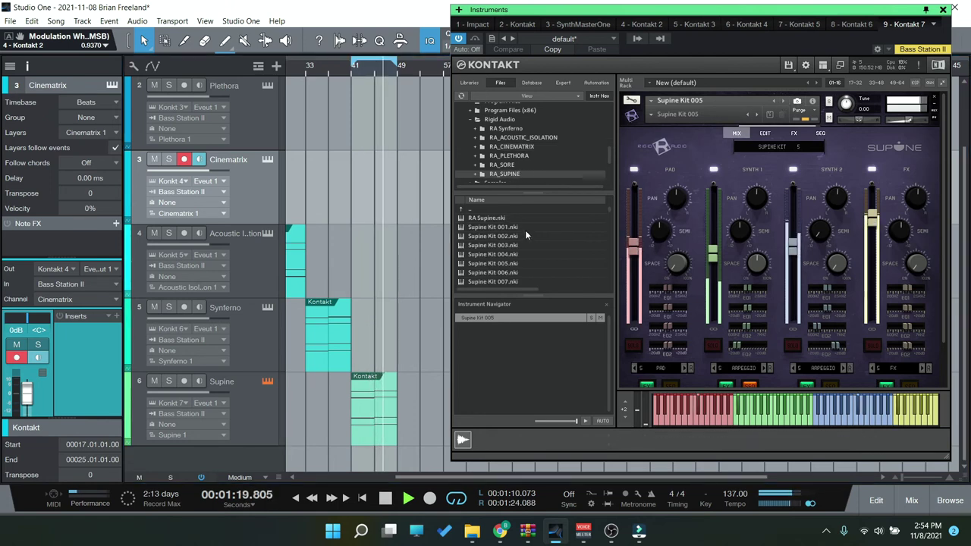
pyautogui.scroll(-5, 527, 231)
pyautogui.scroll(-17, 533, 243)
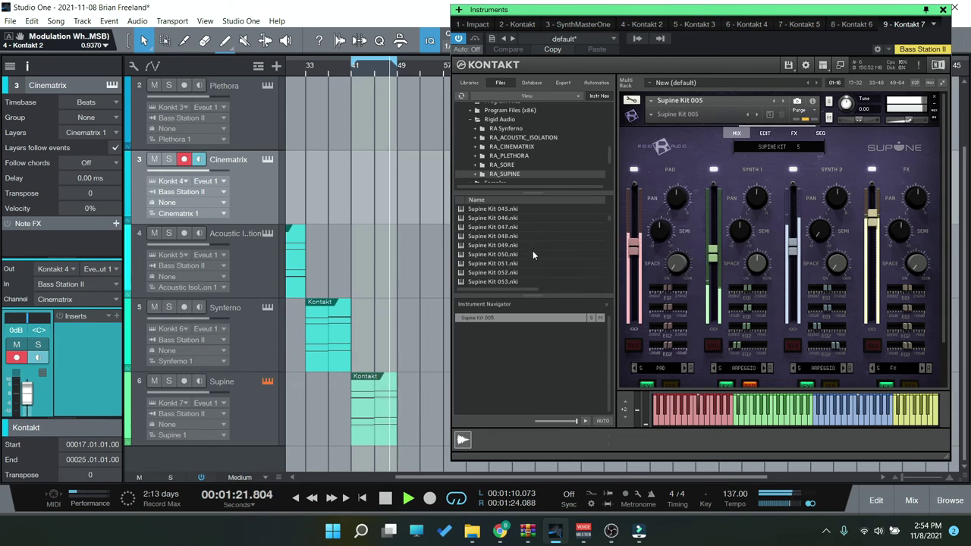
pyautogui.scroll(-4, 533, 257)
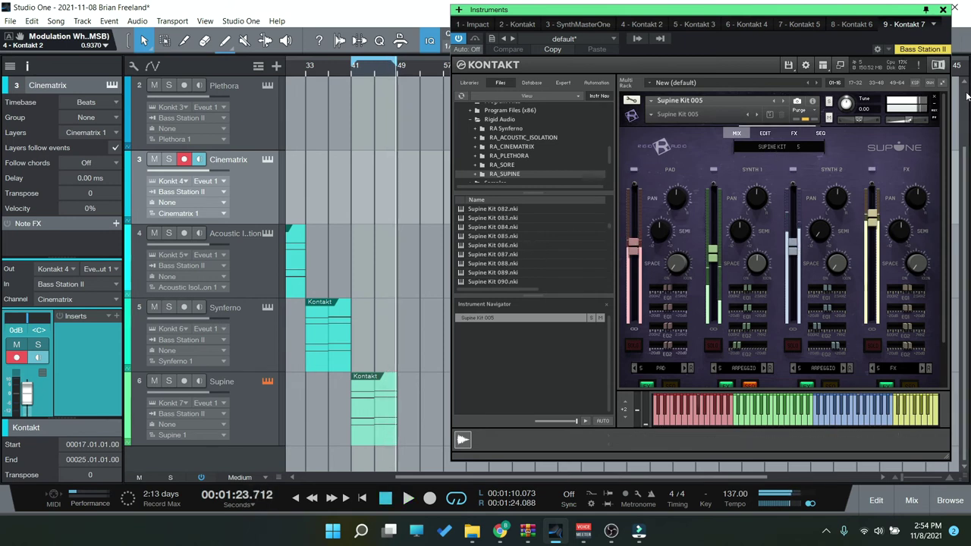
pyautogui.click(936, 101)
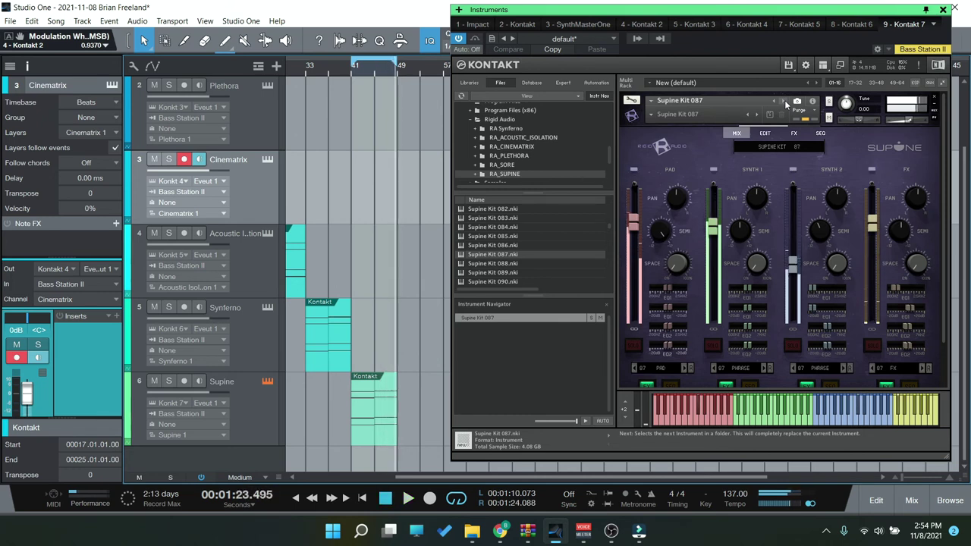
# Step: Step through Supine Kits 088, 089 and 090, playing the clip with each
pyautogui.click(635, 119)
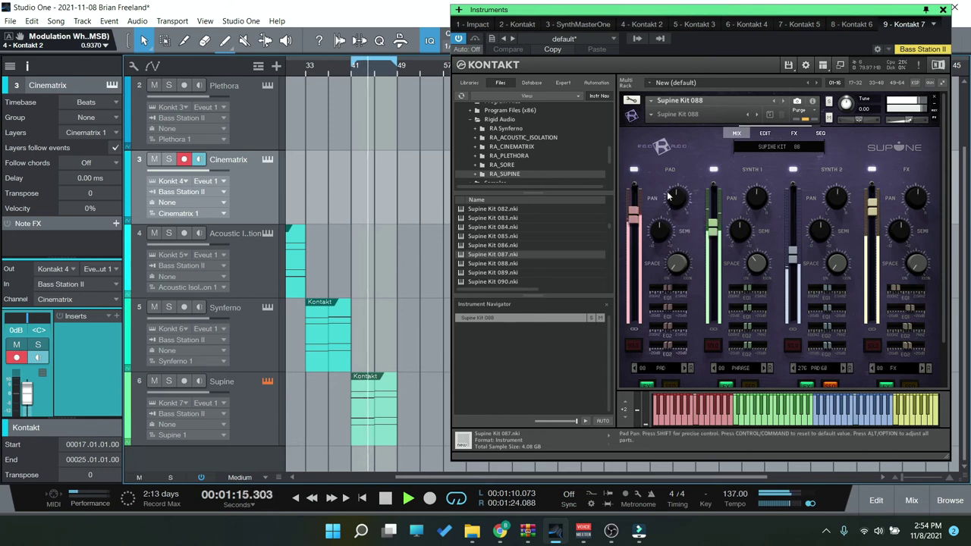
pyautogui.press('space')
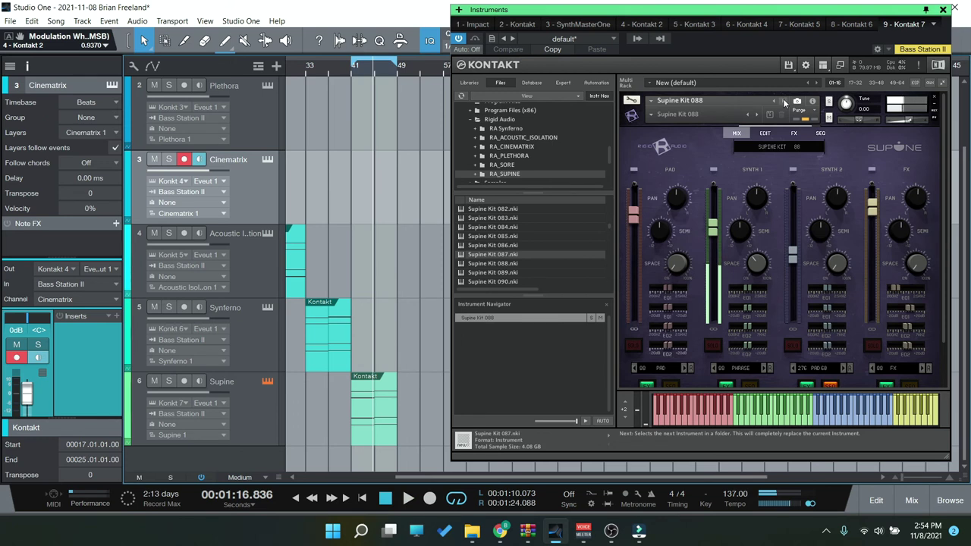
pyautogui.click(785, 101)
pyautogui.press('space')
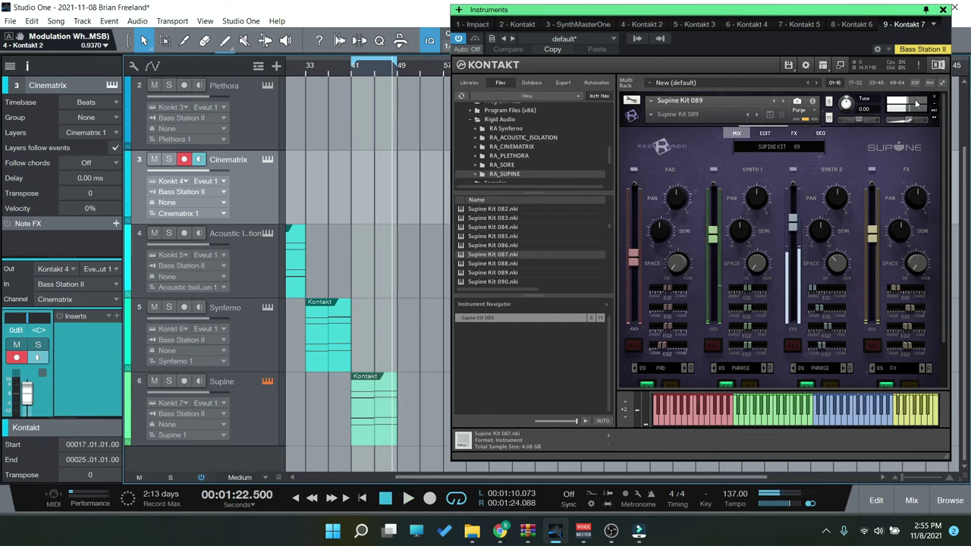
pyautogui.click(781, 103)
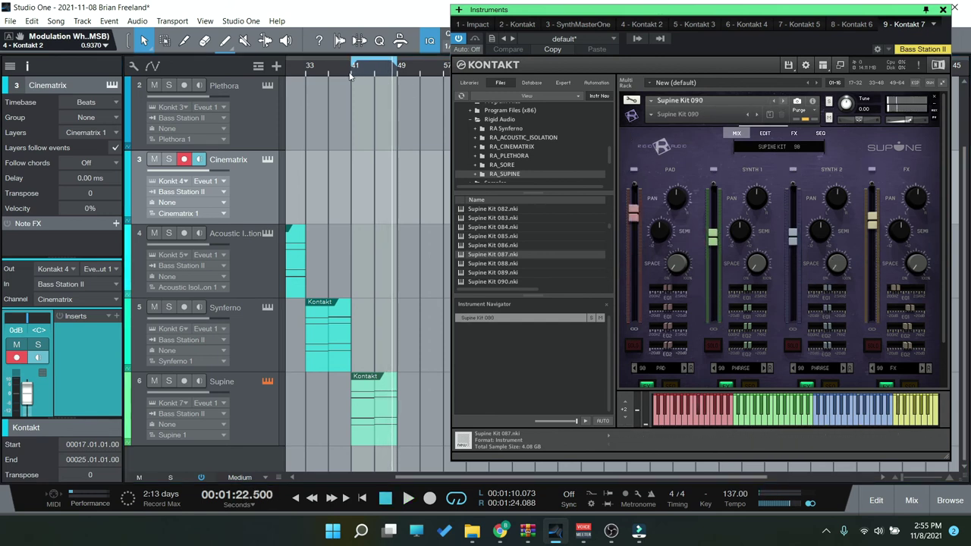
pyautogui.press('space')
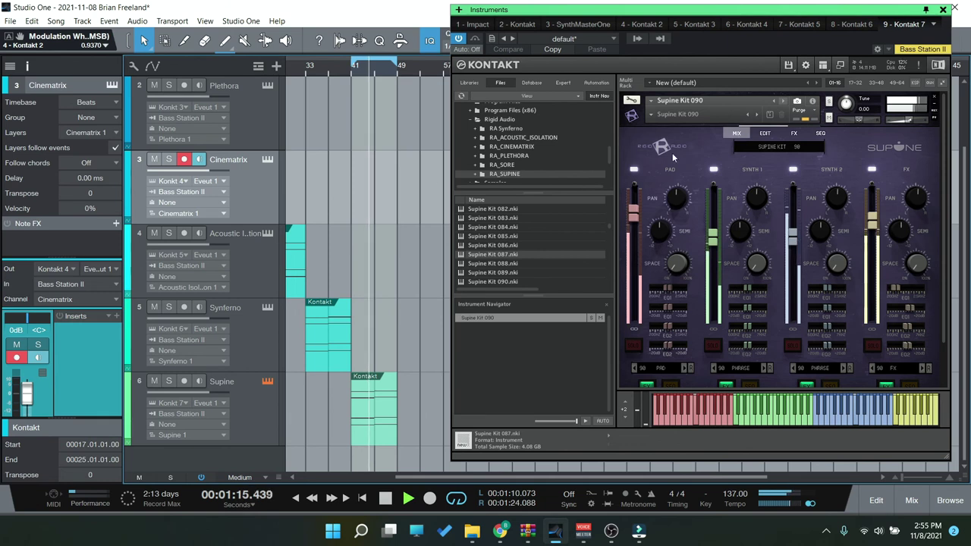
# Step: Replace the loaded kit with Supine Kit 182 from the folder and play the clip from bar 41
pyautogui.click(934, 100)
pyautogui.scroll(-10, 604, 236)
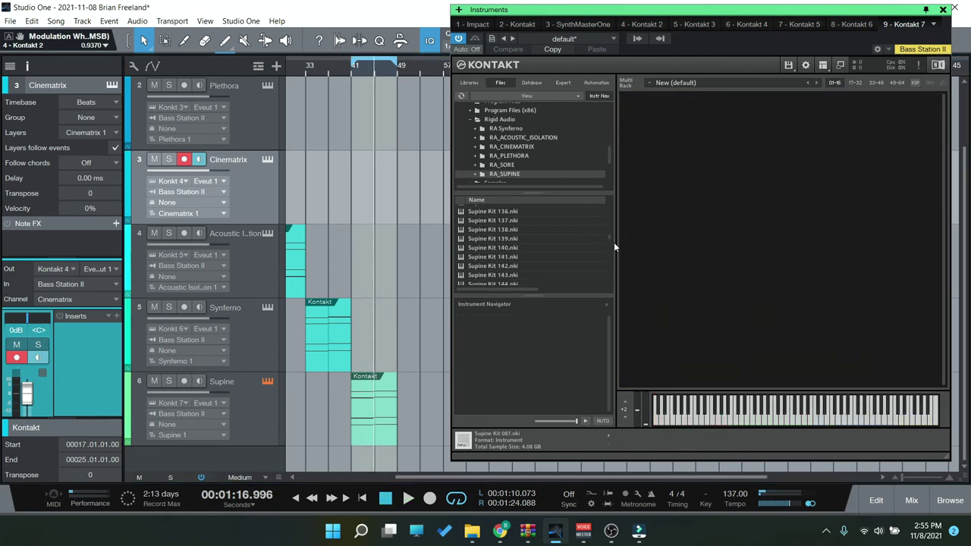
pyautogui.doubleClick(521, 260)
pyautogui.click(350, 74)
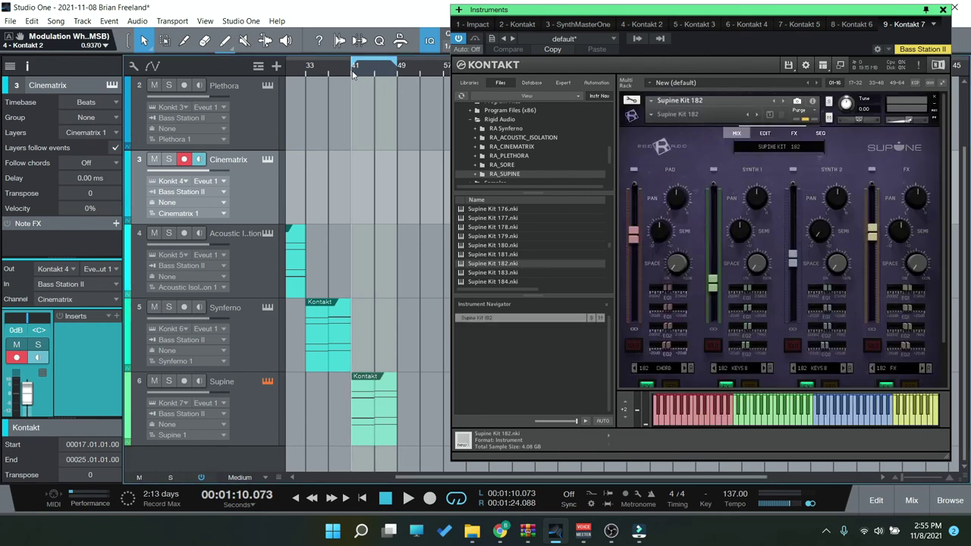
pyautogui.press('space')
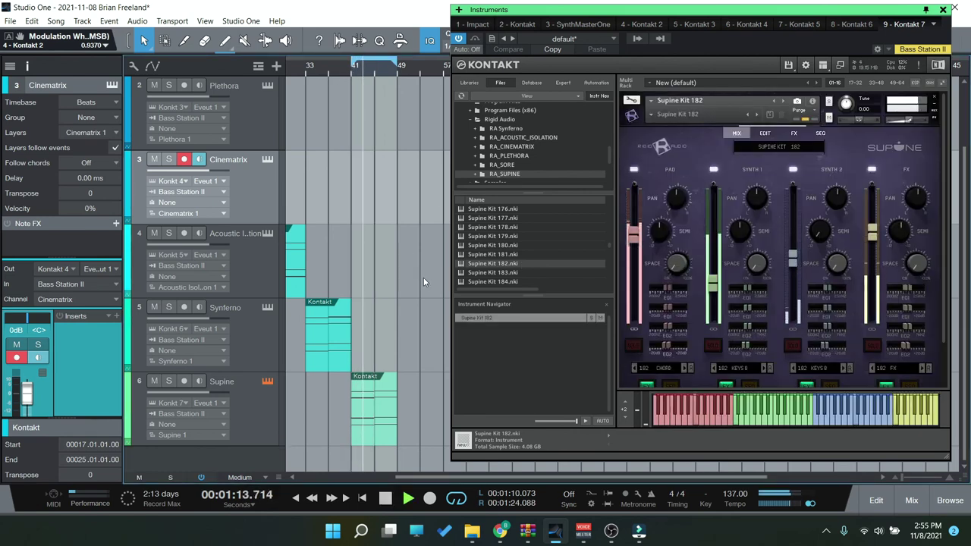
pyautogui.scroll(2, 431, 278)
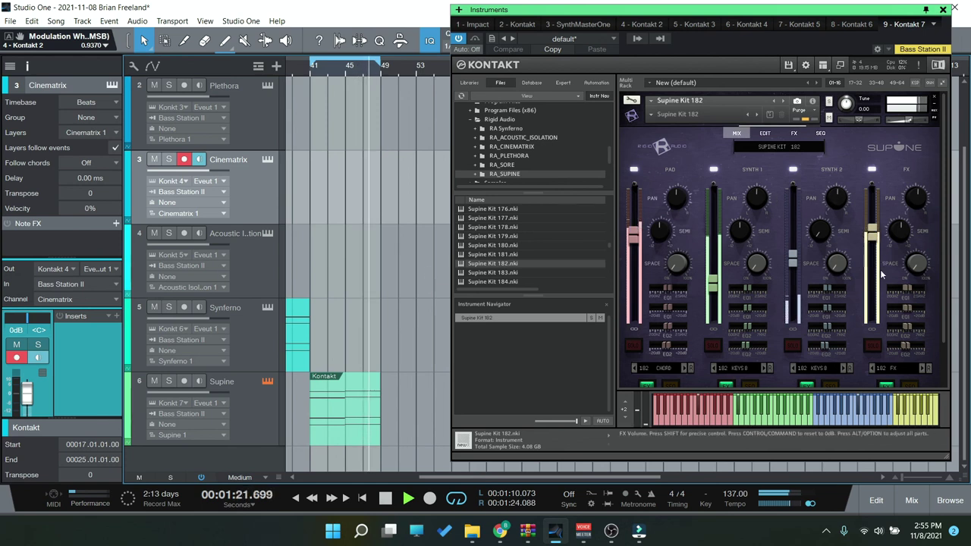
pyautogui.press('space')
# Step: Switch the kit's FX part to 185 FX and play the clip from bar 41
pyautogui.click(923, 368)
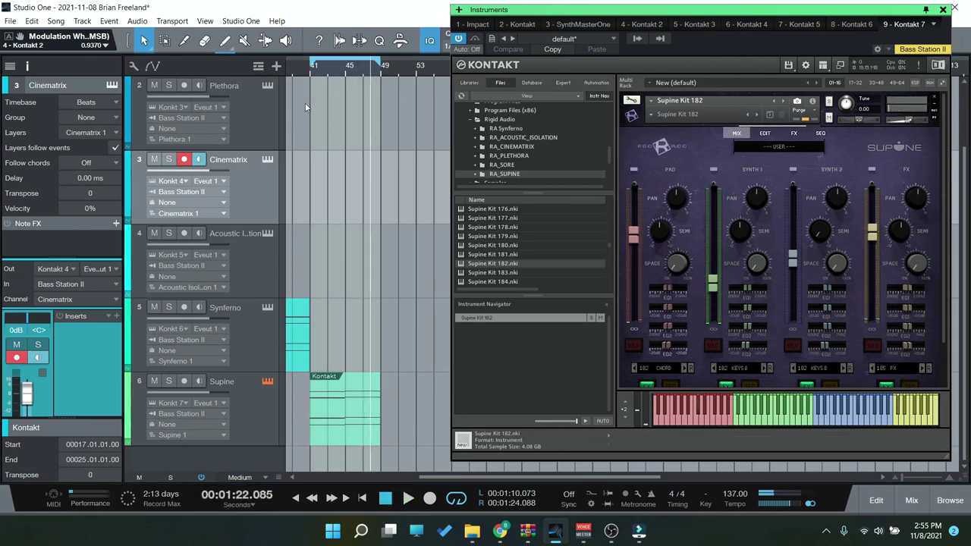
pyautogui.click(310, 73)
pyautogui.press('space')
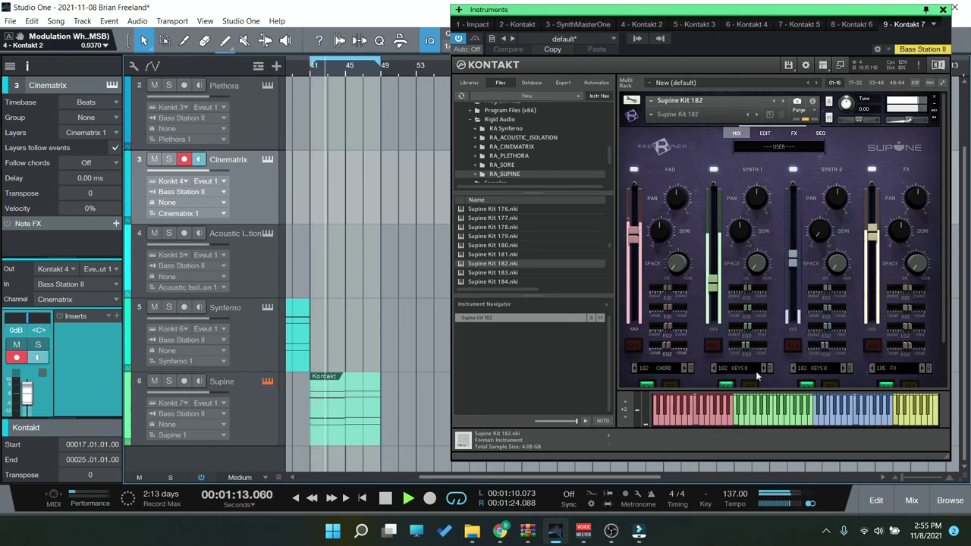
# Step: Switch the Pad part to 184 Chord and both synth parts to 184 Keys10, and play the clip
pyautogui.press('space')
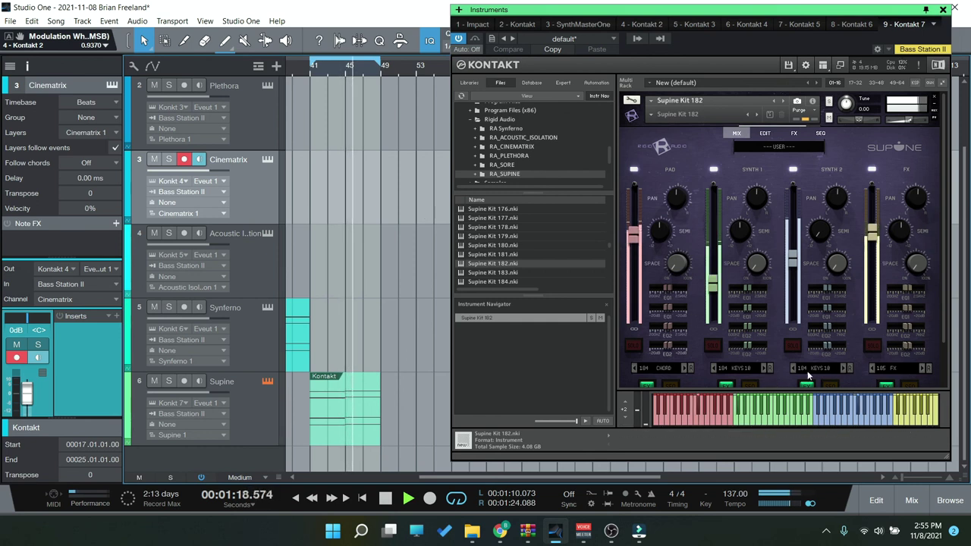
pyautogui.scroll(-2, 784, 370)
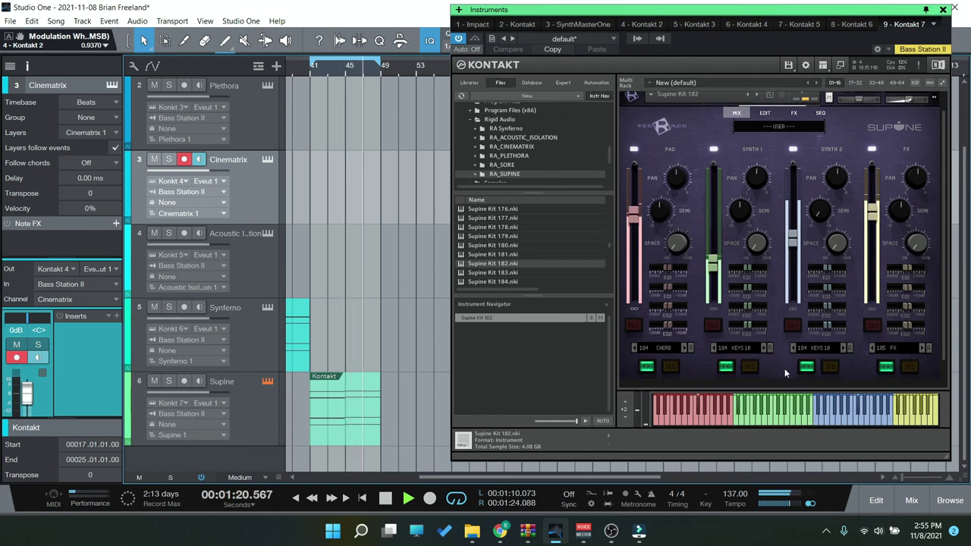
pyautogui.press('space')
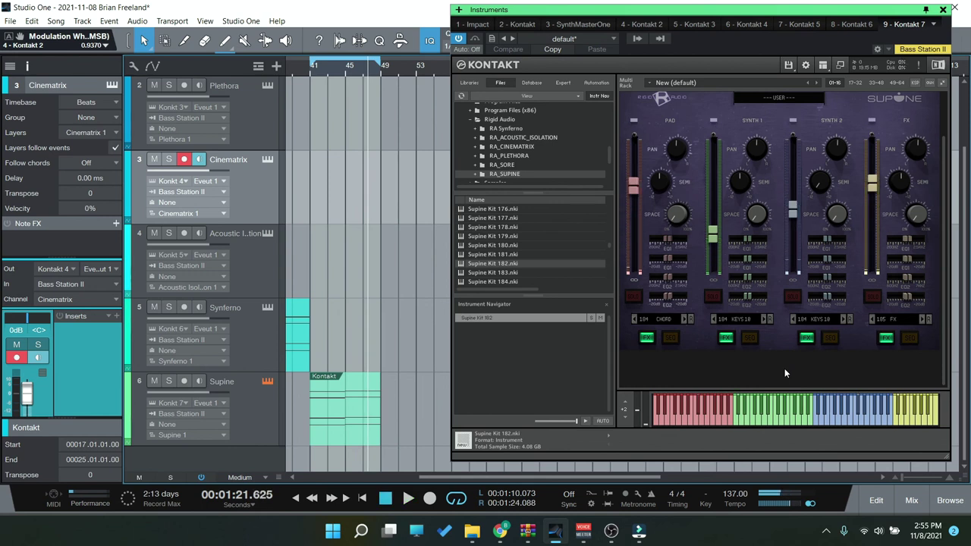
# Step: Change the kit's parts to 187 Soliha for Synth 2, 188 Stage for Synth 1 and 191 Chord for Pad
pyautogui.click(842, 320)
pyautogui.click(842, 320)
pyautogui.click(841, 320)
pyautogui.click(764, 320)
pyautogui.click(764, 320)
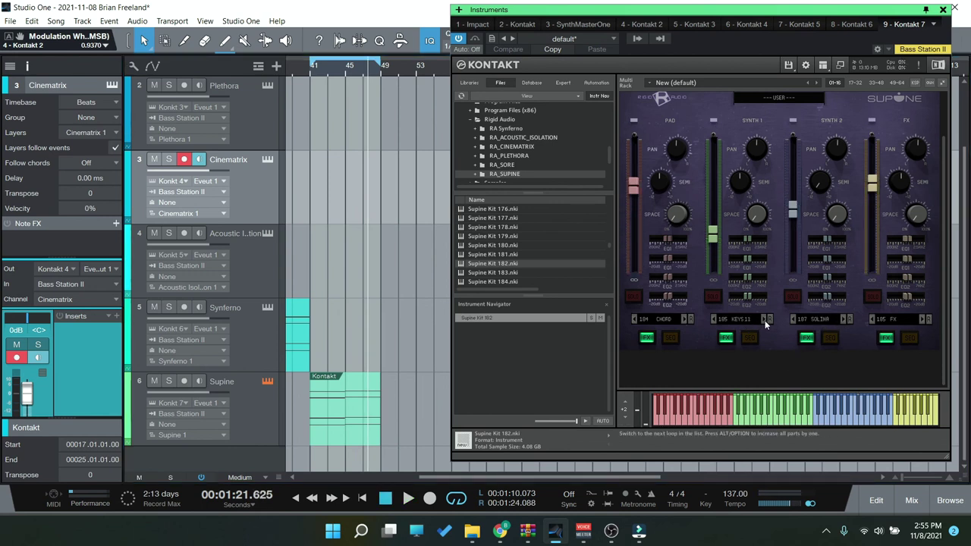
pyautogui.click(765, 321)
pyautogui.click(764, 320)
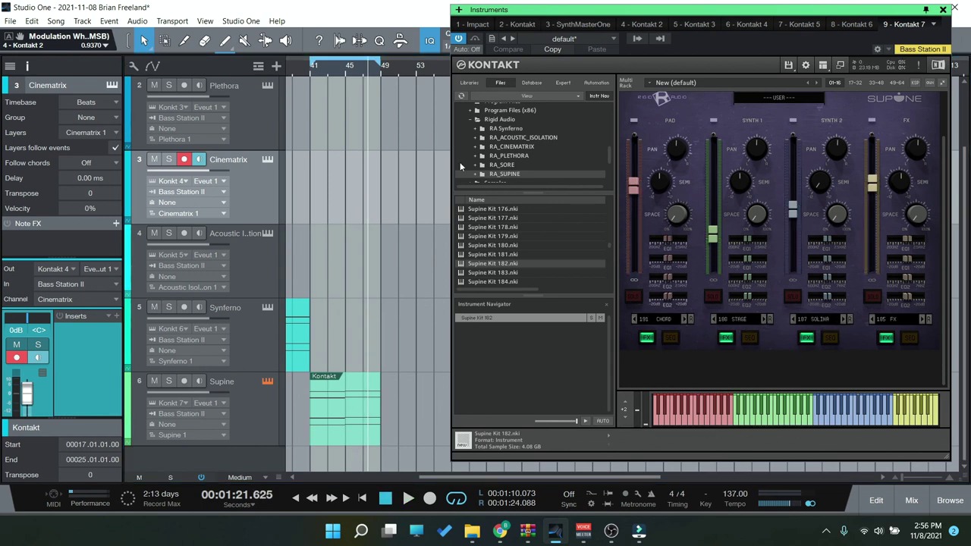